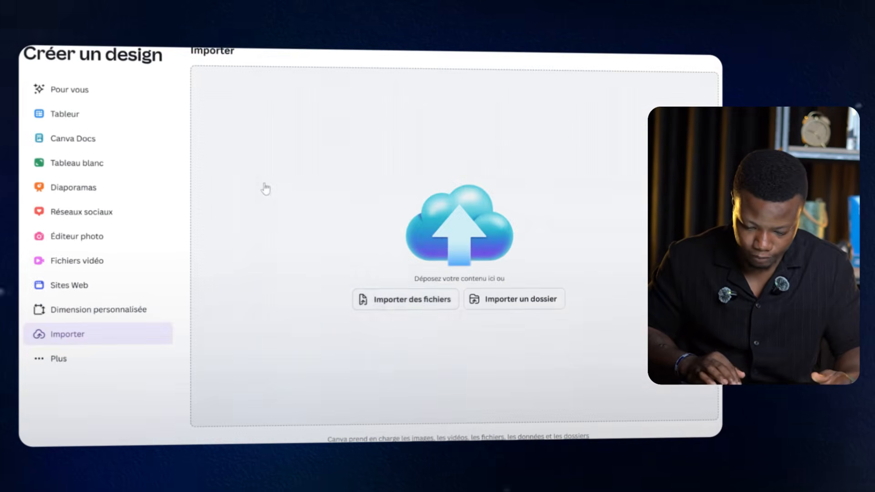
# Step: Import the ebook document from the computer and open it as a multi-page design
pyautogui.click(375, 304)
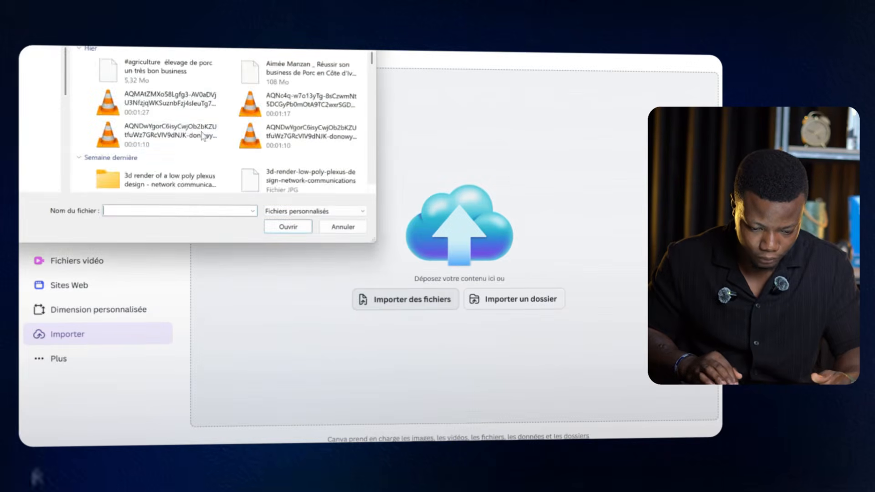
pyautogui.scroll(3, 203, 136)
pyautogui.doubleClick(177, 132)
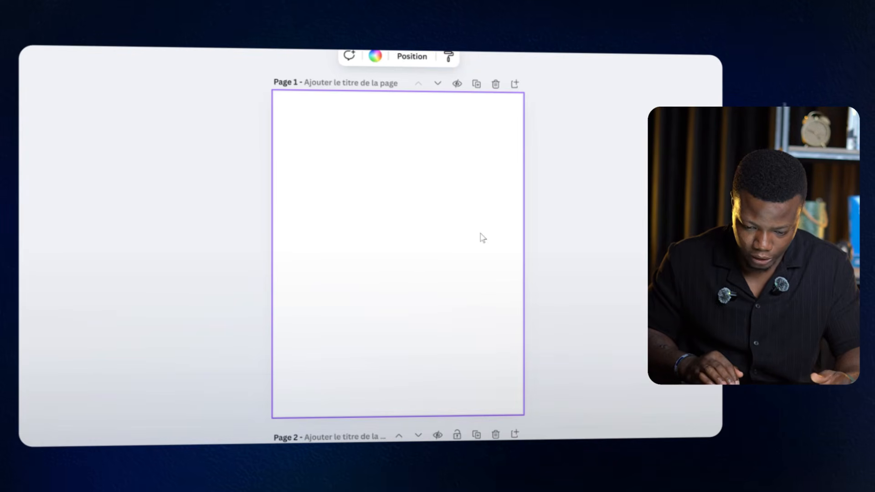
# Step: Check the imported opening pages and delete the blank first page
pyautogui.scroll(-5, 389, 342)
pyautogui.scroll(3, 388, 343)
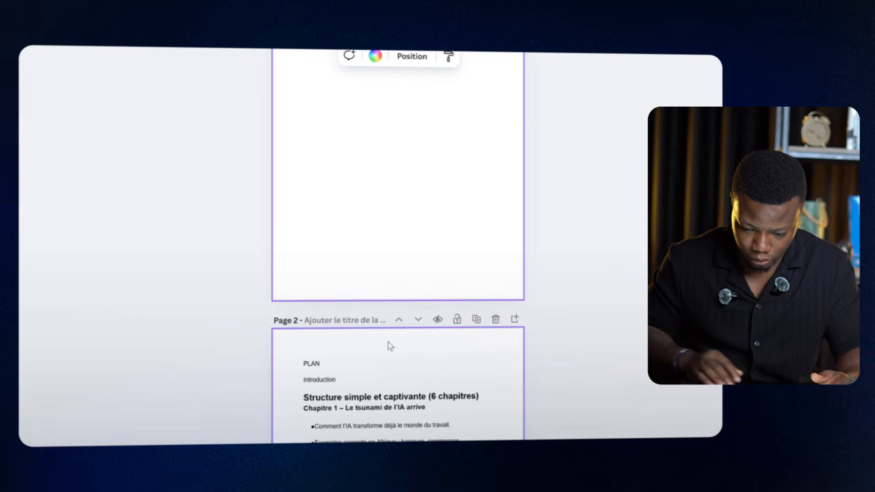
pyautogui.scroll(3, 493, 341)
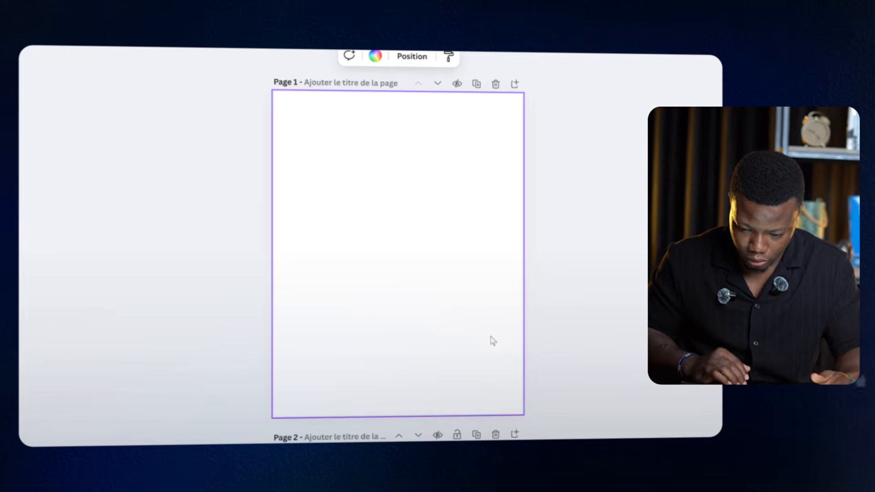
pyautogui.click(494, 85)
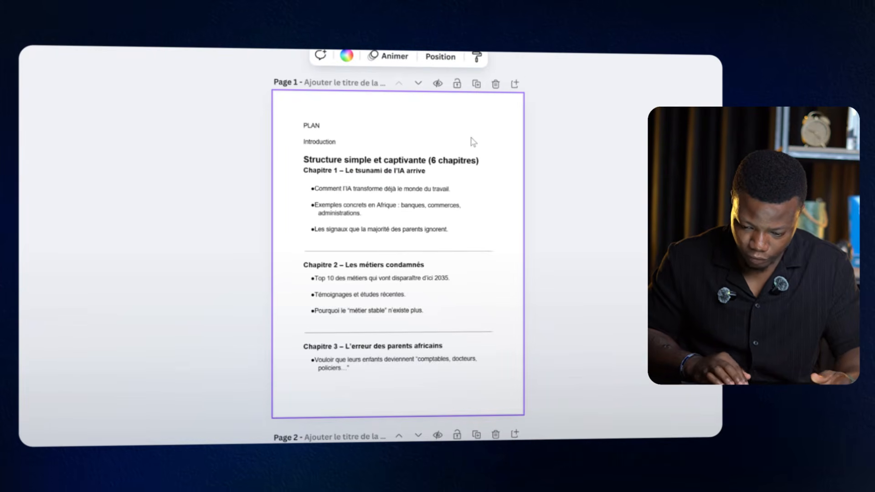
# Step: Add a blank page after page 1 and move it up to become the first page
pyautogui.click(515, 85)
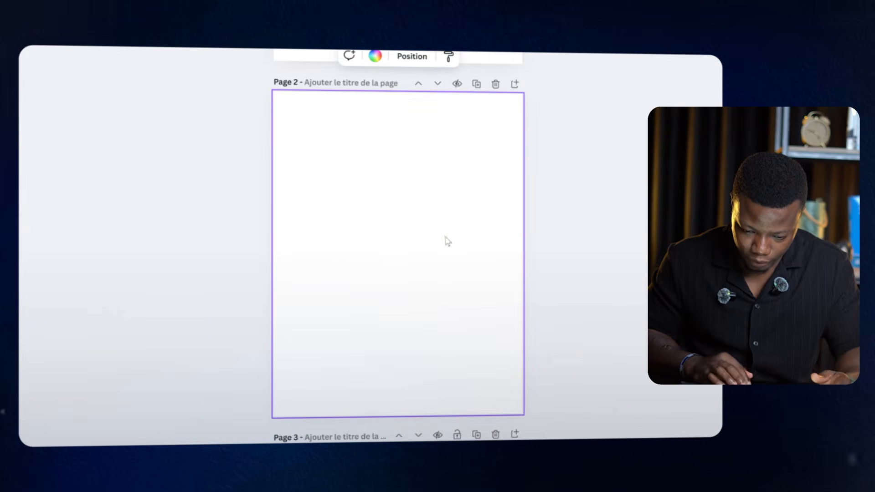
pyautogui.scroll(2, 357, 233)
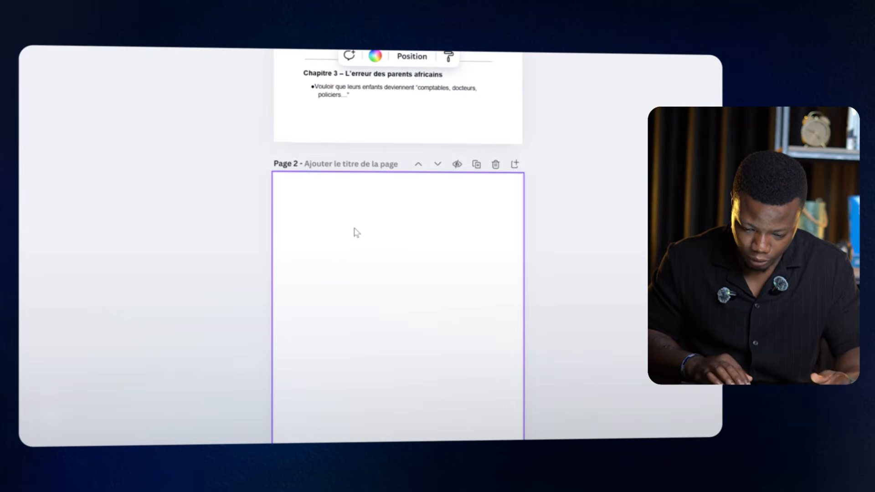
pyautogui.click(418, 165)
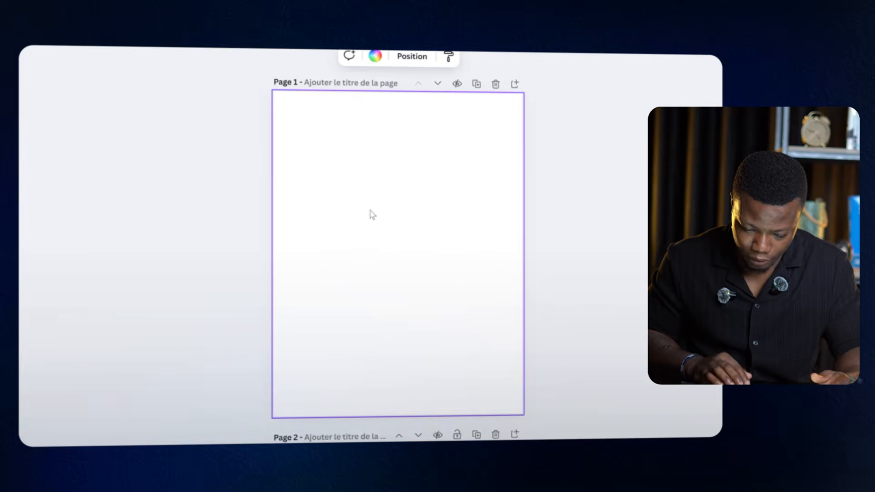
# Step: Search the templates for "book cover" and apply the red "A Guide to Wellness" cover to the blank first page
pyautogui.click(21, 153)
pyautogui.click(28, 51)
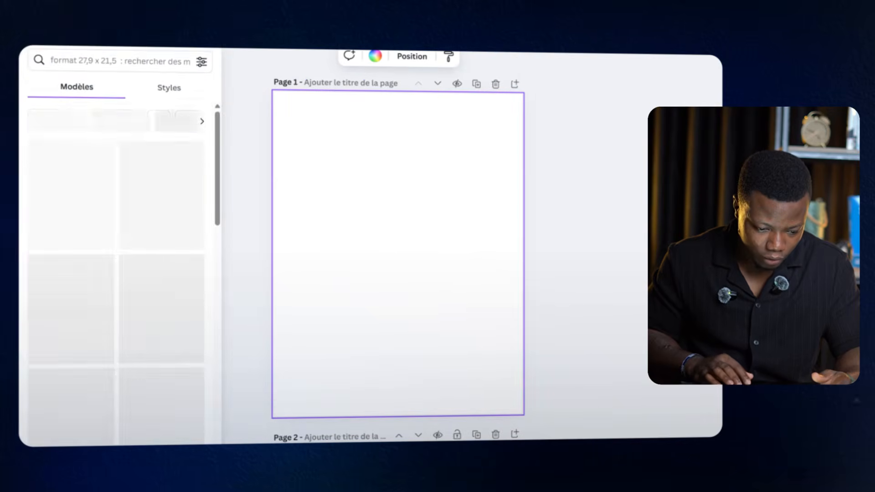
pyautogui.click(83, 57)
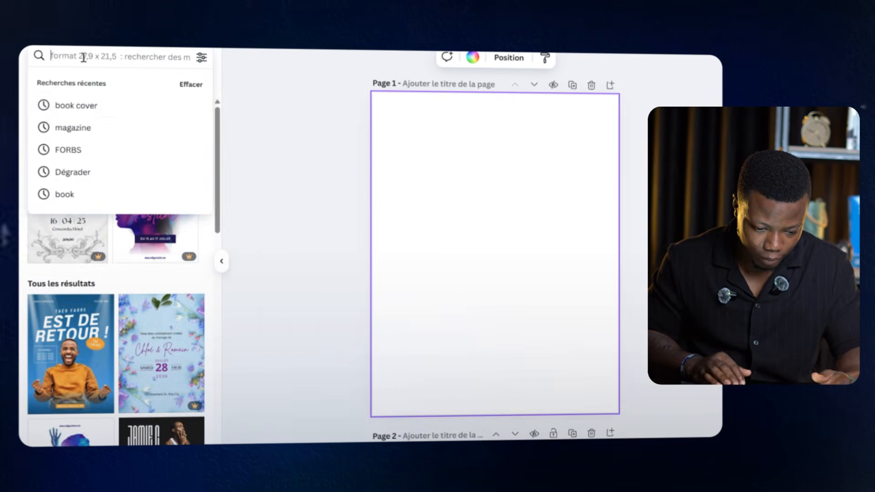
pyautogui.click(85, 106)
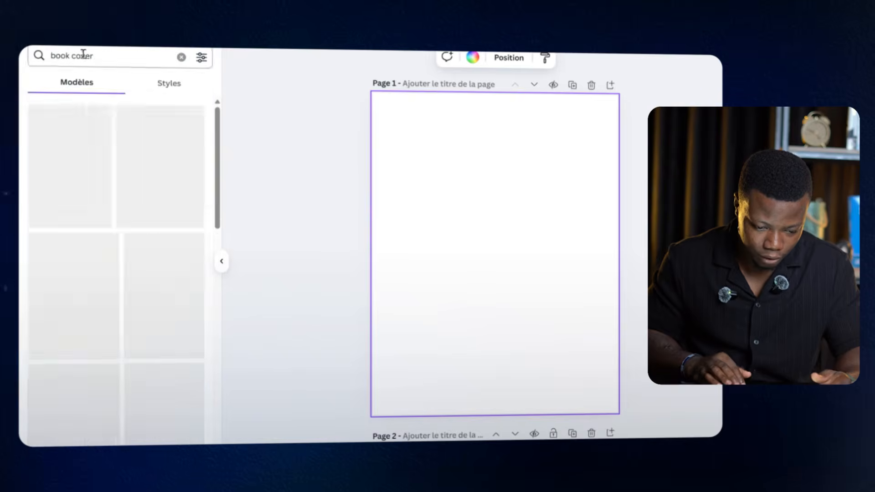
pyautogui.click(104, 57)
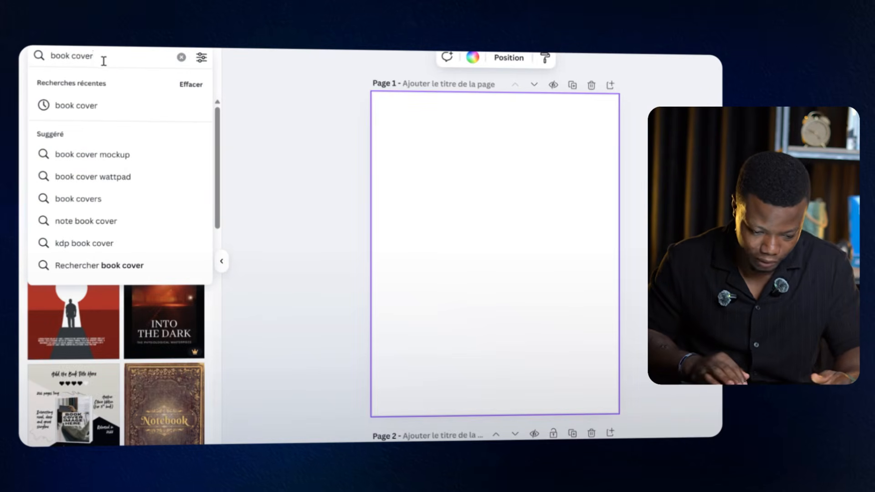
pyautogui.press('Return')
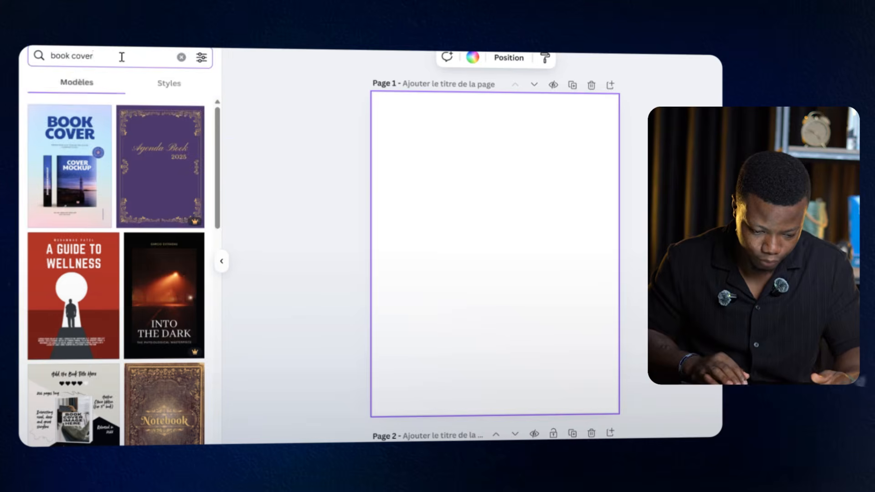
pyautogui.click(88, 292)
pyautogui.click(492, 228)
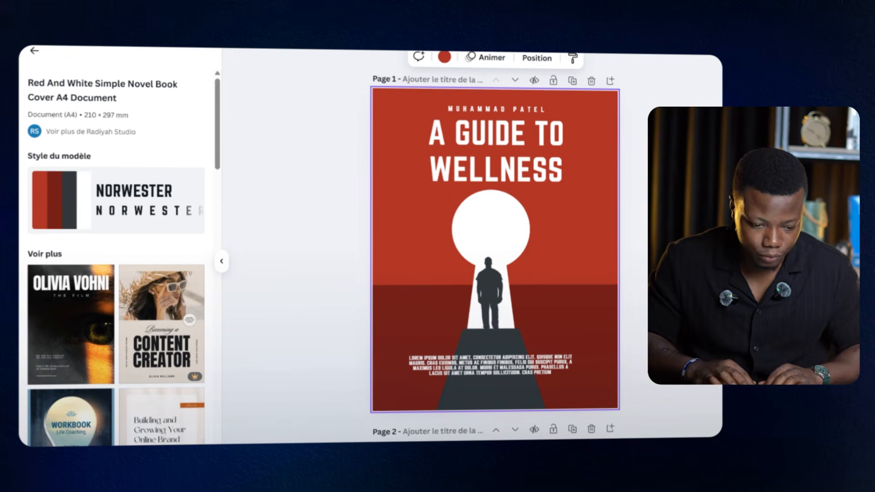
# Step: Switch to the IA Parent document in Google Docs and the ChatGPT conversation to review the ebook content and title ideas
pyautogui.moveTo(483, 445)
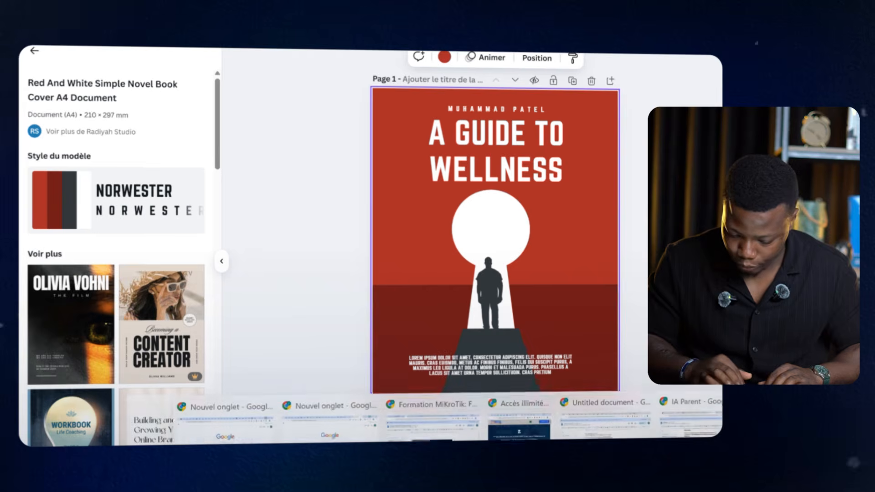
pyautogui.click(712, 434)
pyautogui.scroll(15, 382, 229)
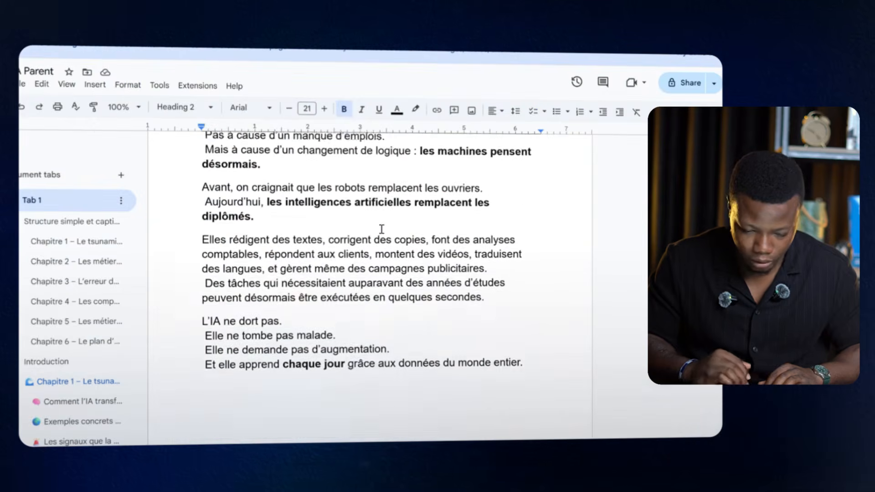
pyautogui.scroll(20, 382, 229)
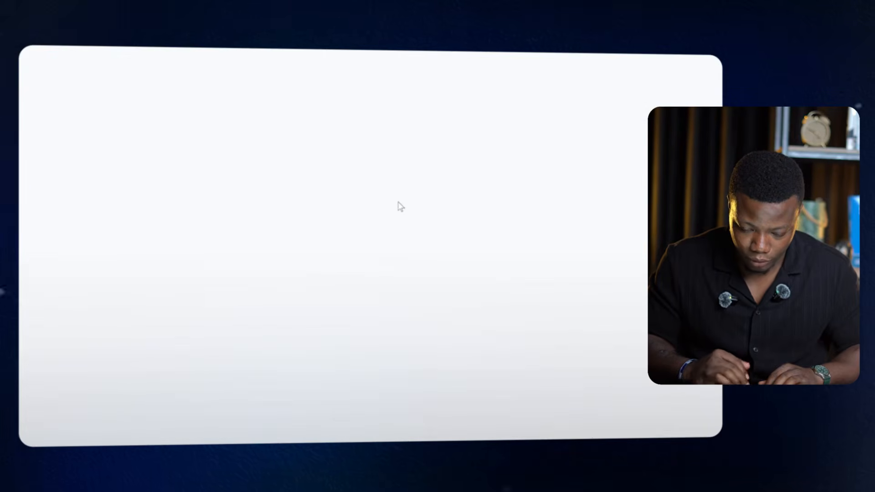
pyautogui.scroll(15, 399, 205)
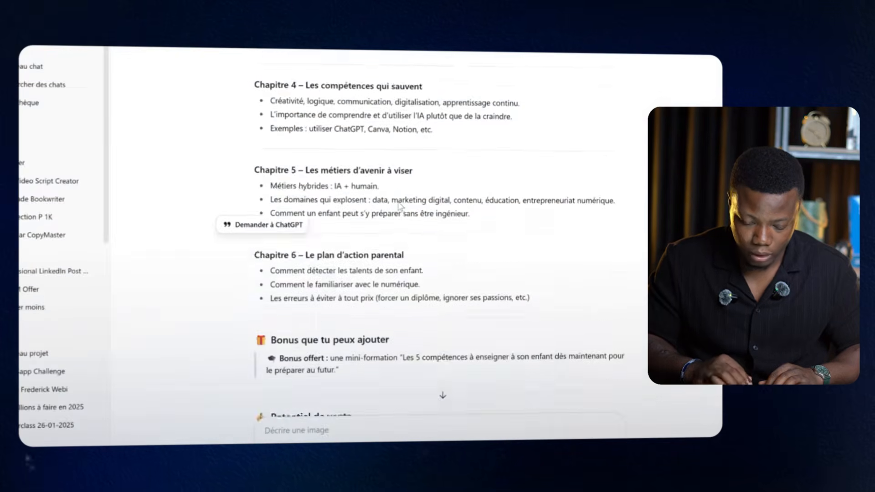
pyautogui.scroll(20, 400, 206)
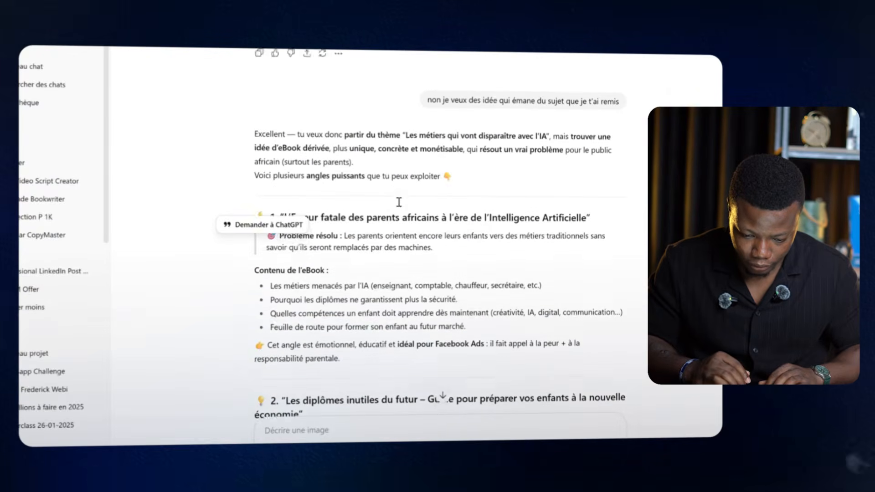
pyautogui.scroll(-20, 400, 196)
pyautogui.scroll(-10, 399, 181)
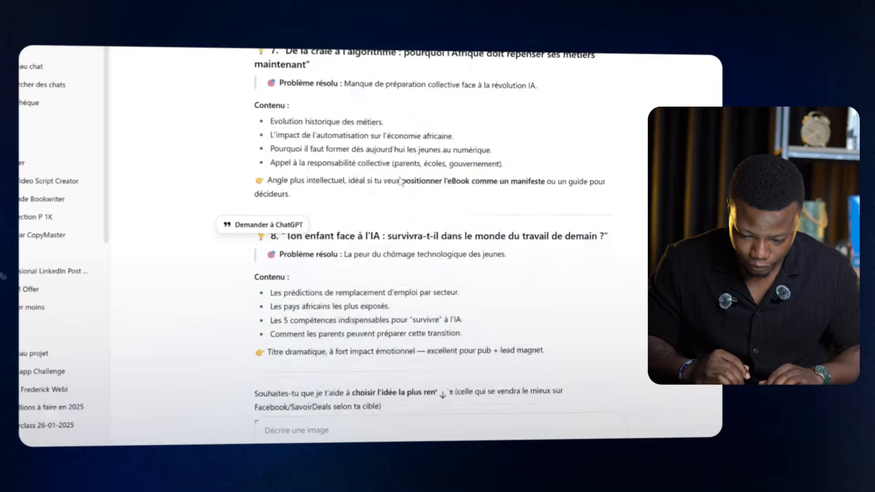
pyautogui.doubleClick(276, 246)
pyautogui.tripleClick(277, 247)
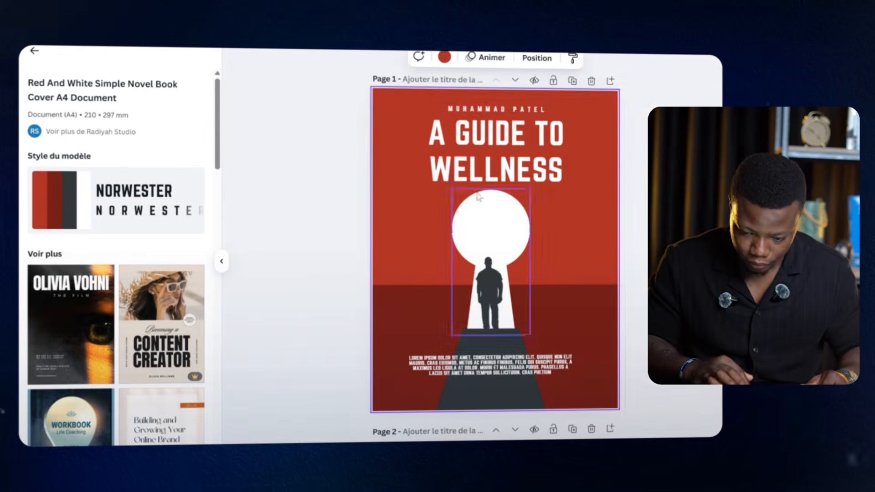
# Step: Replace the cover's first title line, "A GUIDE TO", with "L'IA RISQUE"
pyautogui.click(486, 132)
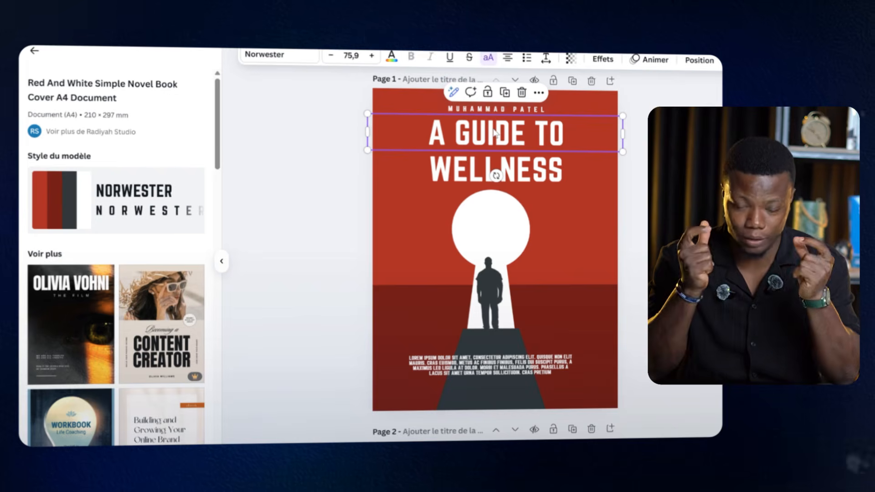
pyautogui.doubleClick(494, 131)
pyautogui.write('L')
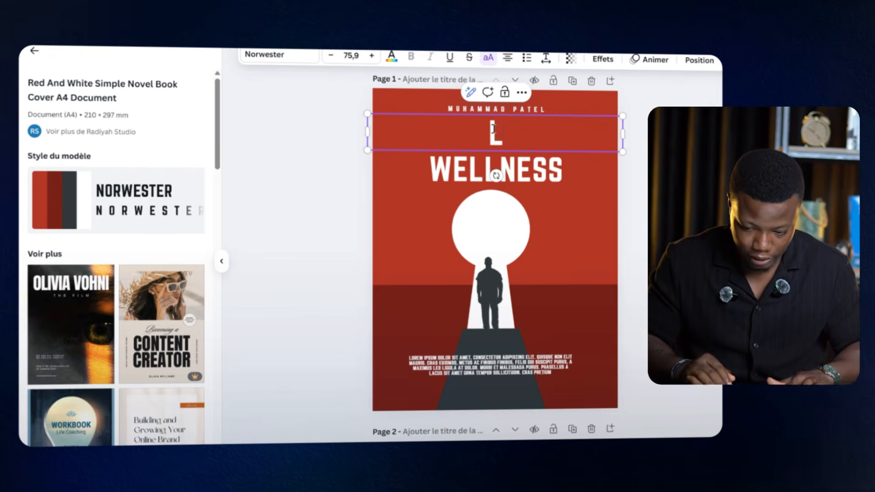
pyautogui.write('"')
pyautogui.press('BackSpace')
pyautogui.write("'IA")
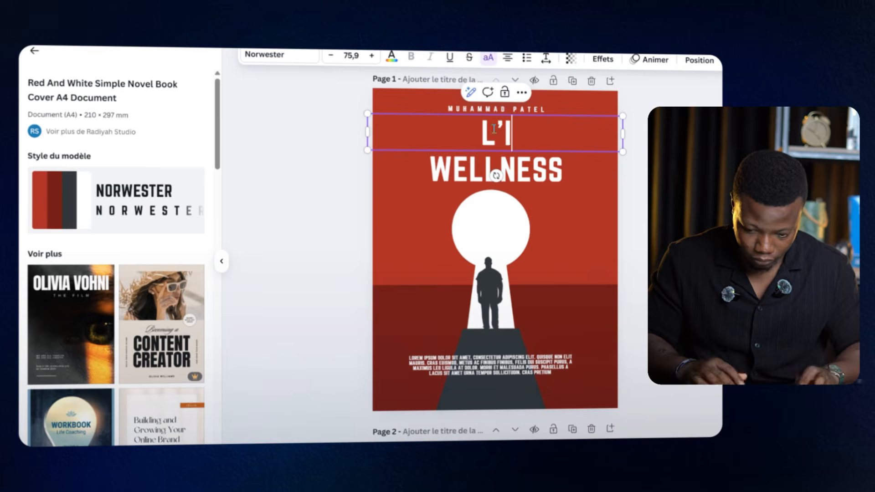
pyautogui.write(' RISQUE')
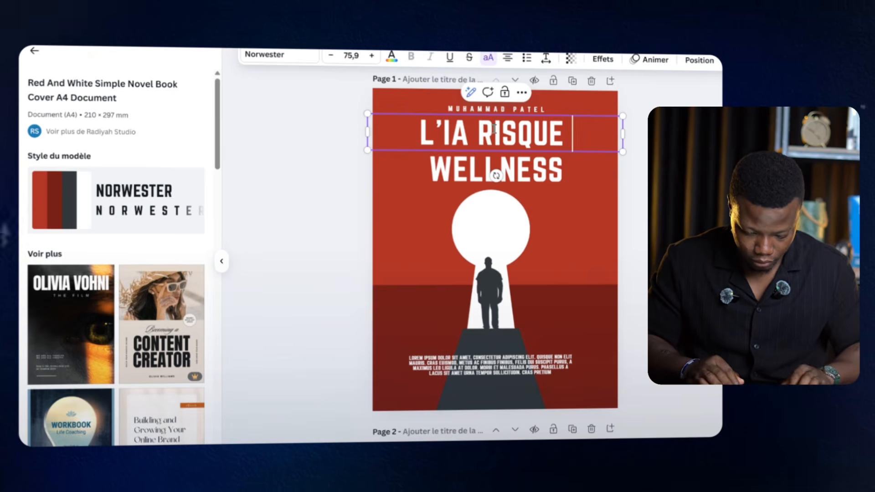
pyautogui.write(' DE')
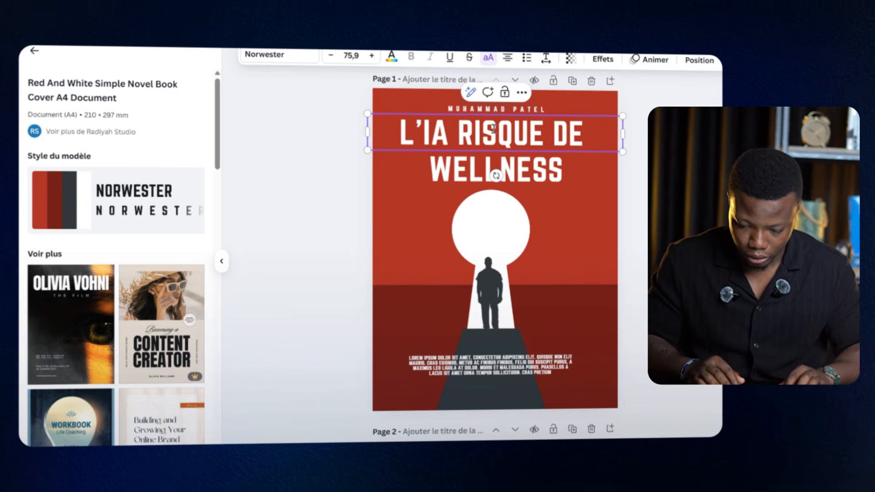
pyautogui.press('BackSpace')
pyautogui.press('BackSpace')
pyautogui.press('BackSpace')
pyautogui.press('BackSpace')
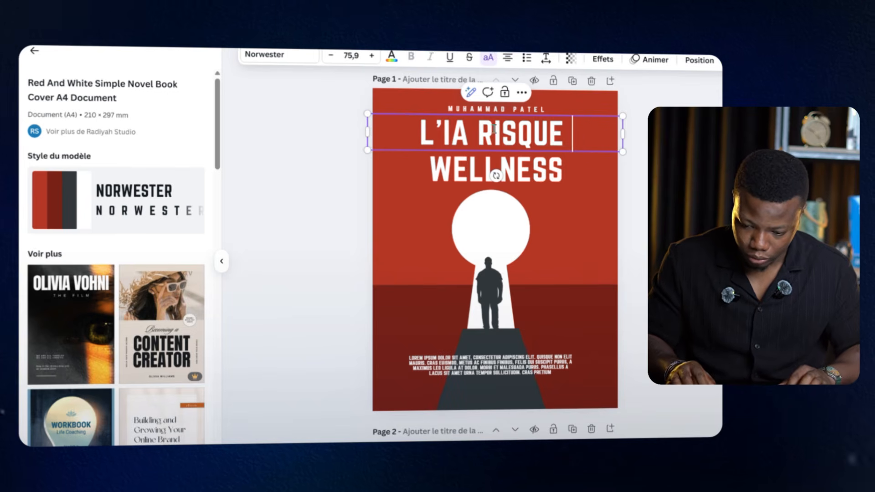
pyautogui.click(417, 209)
pyautogui.click(523, 171)
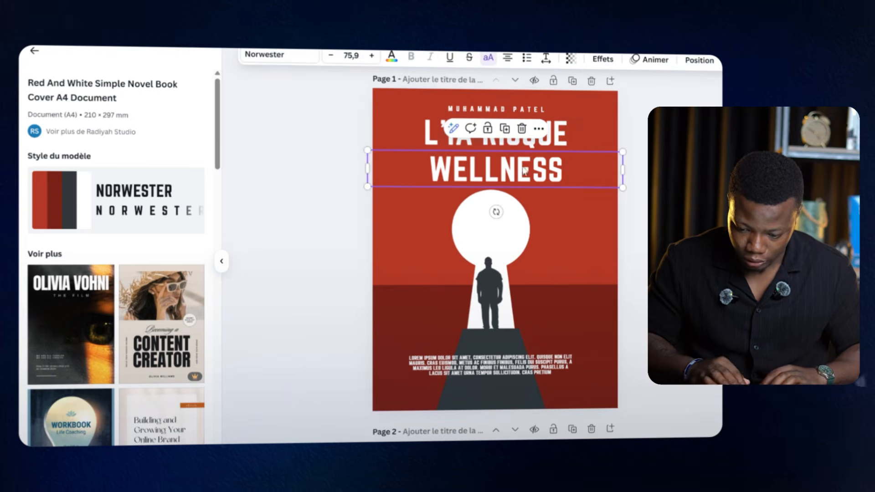
pyautogui.hotkey('ctrl', 'f')
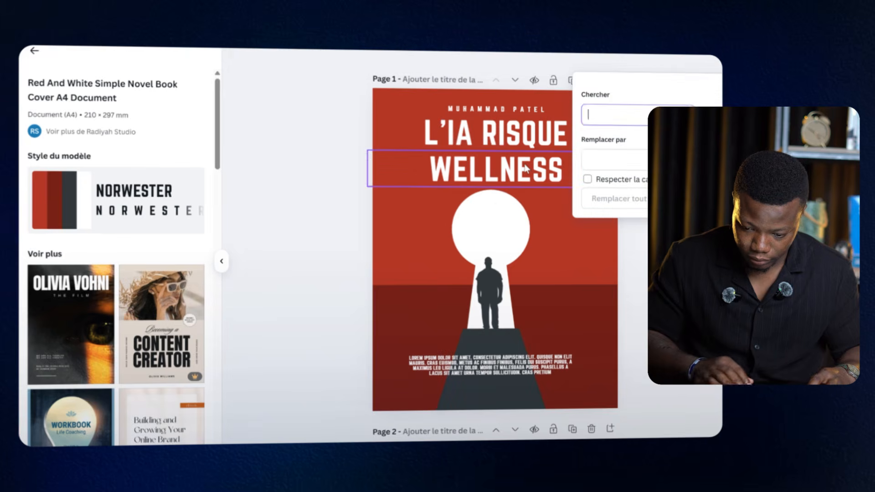
pyautogui.press('Escape')
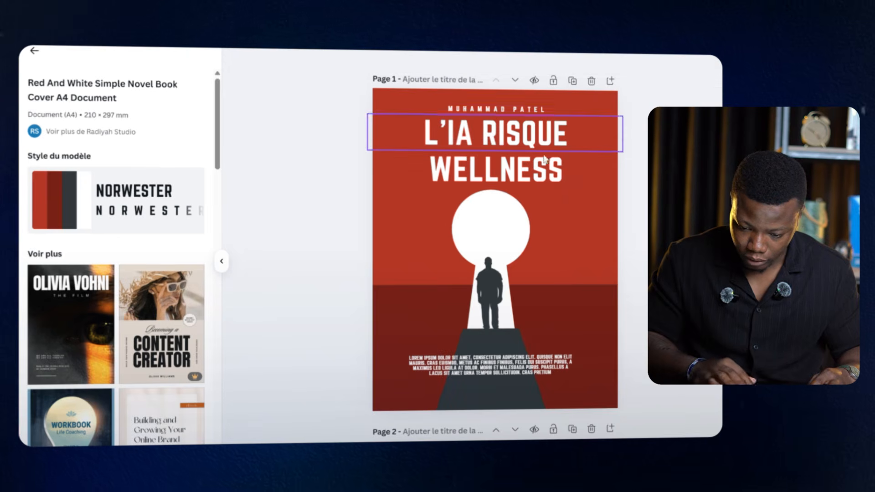
# Step: Duplicate the "WELLNESS" title line and move the copy down over the keyhole's round part
pyautogui.click(543, 177)
pyautogui.hotkey('ctrl', 'd')
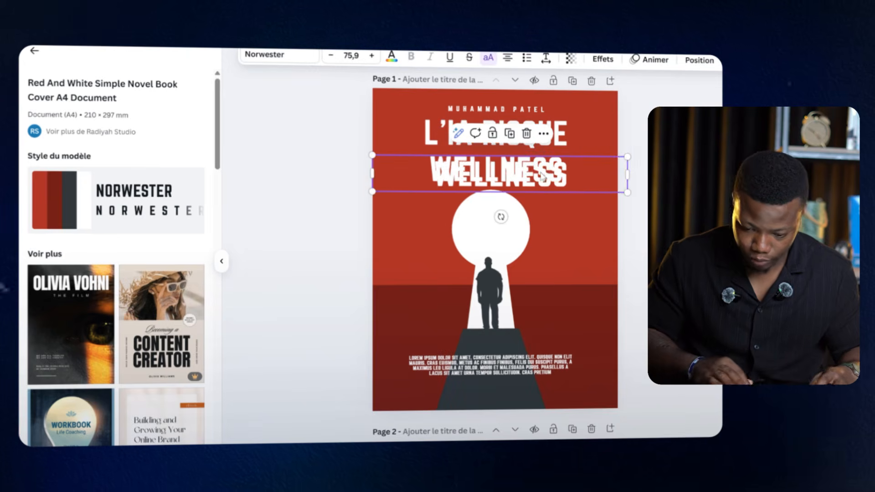
pyautogui.moveTo(542, 188); pyautogui.dragTo(531, 246)
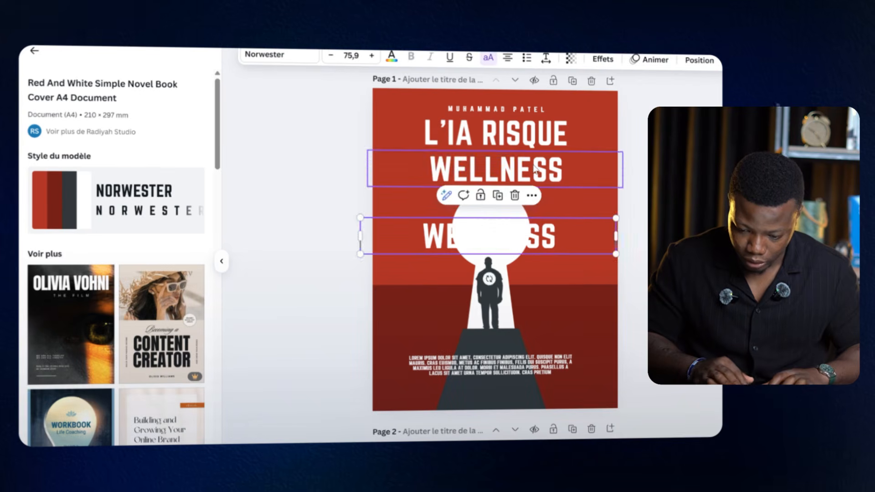
# Step: Change the original "WELLNESS" line to "DE", shrink it to about size 27.6 and place it just after "L'IA RISQUE"
pyautogui.click(533, 170)
pyautogui.doubleClick(535, 168)
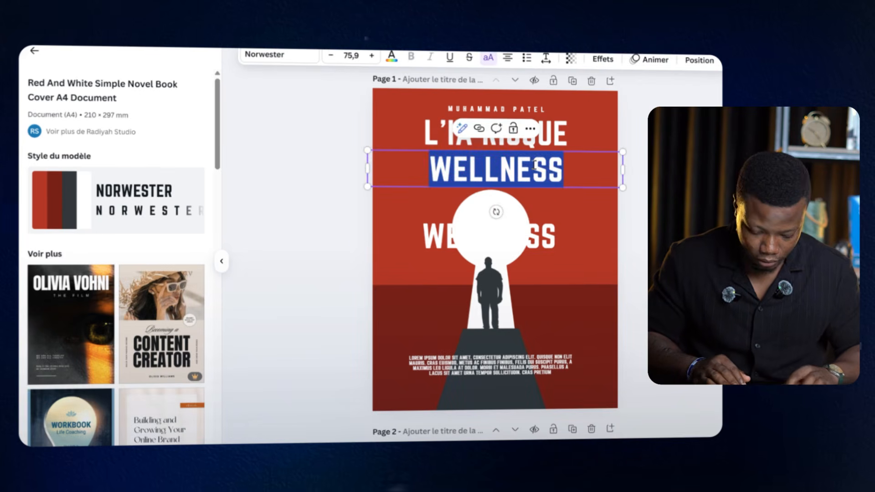
pyautogui.write('DE')
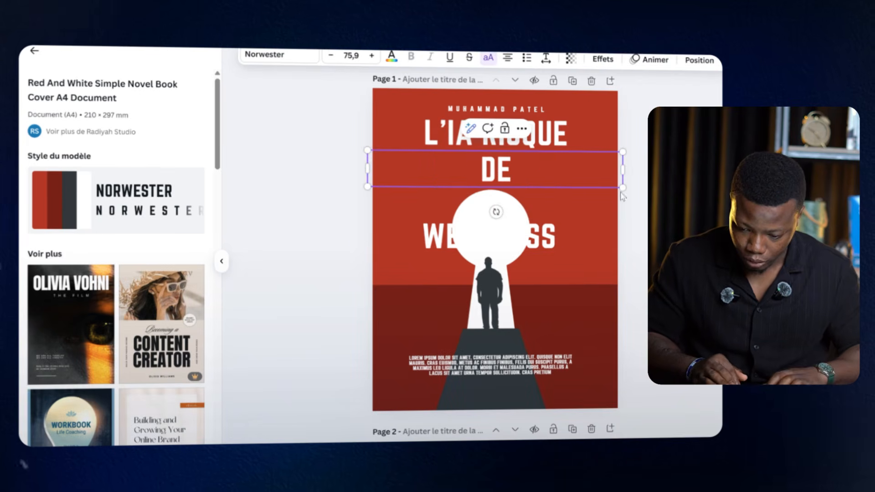
pyautogui.moveTo(623, 187); pyautogui.dragTo(582, 127)
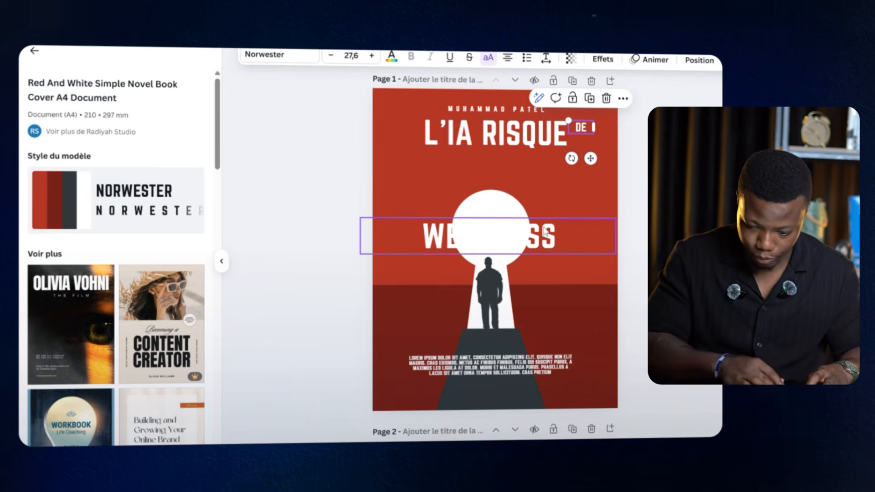
# Step: Move one "WELLNESS" copy up under "L'IA RISQUE", change its text to "REMPLACER" and shrink it to about size 32.5
pyautogui.press('Escape')
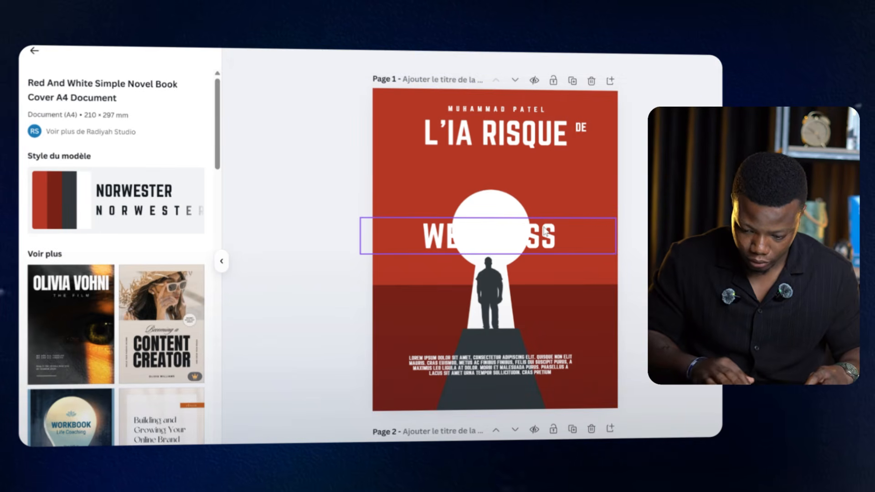
pyautogui.click(577, 231)
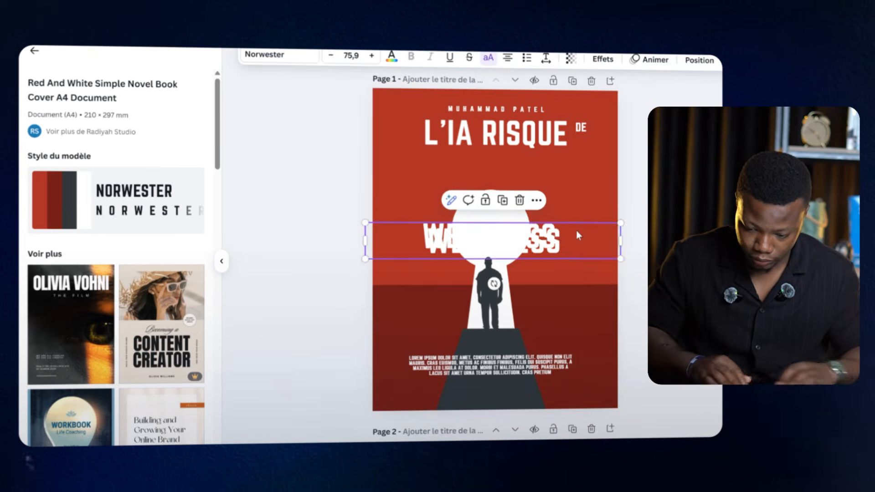
pyautogui.moveTo(562, 225); pyautogui.dragTo(570, 160)
pyautogui.doubleClick(529, 170)
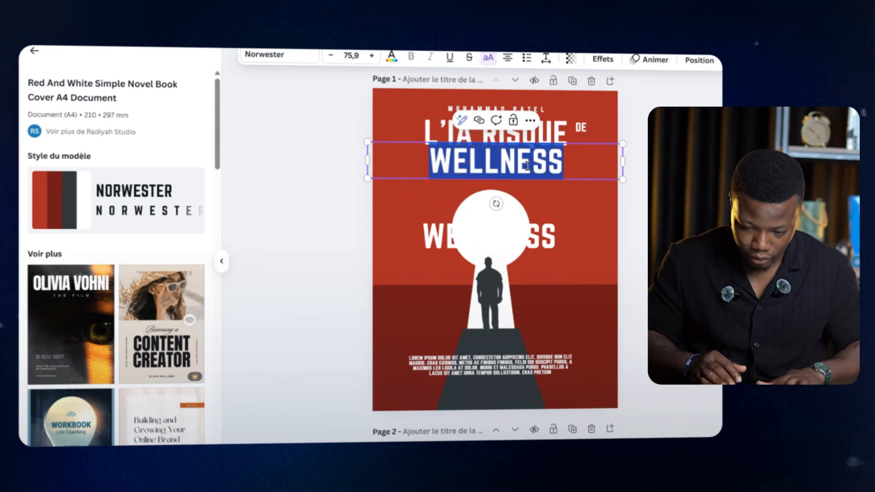
pyautogui.write('REMPLACER')
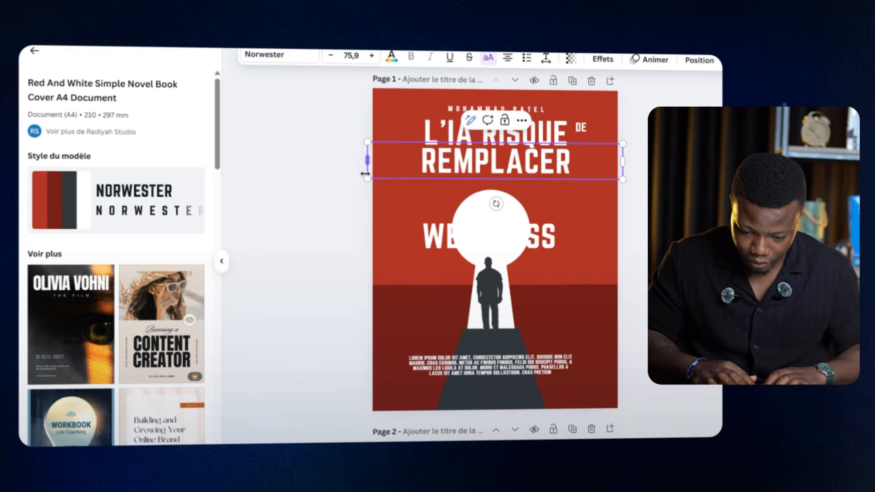
pyautogui.moveTo(365, 174); pyautogui.dragTo(509, 157)
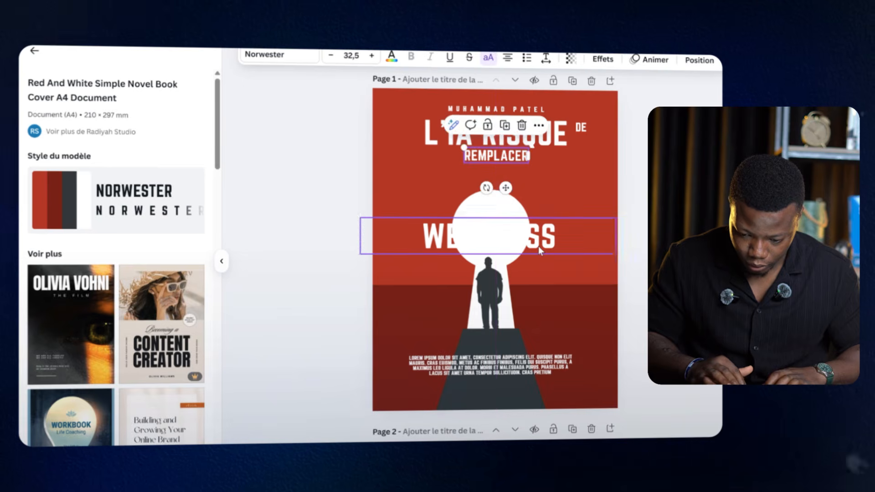
# Step: Move the remaining "WELLNESS" line from the keyhole up below "REMPLACER" and change its text to "TON ENFANT"
pyautogui.click(536, 232)
pyautogui.moveTo(537, 231); pyautogui.dragTo(540, 185)
pyautogui.doubleClick(524, 185)
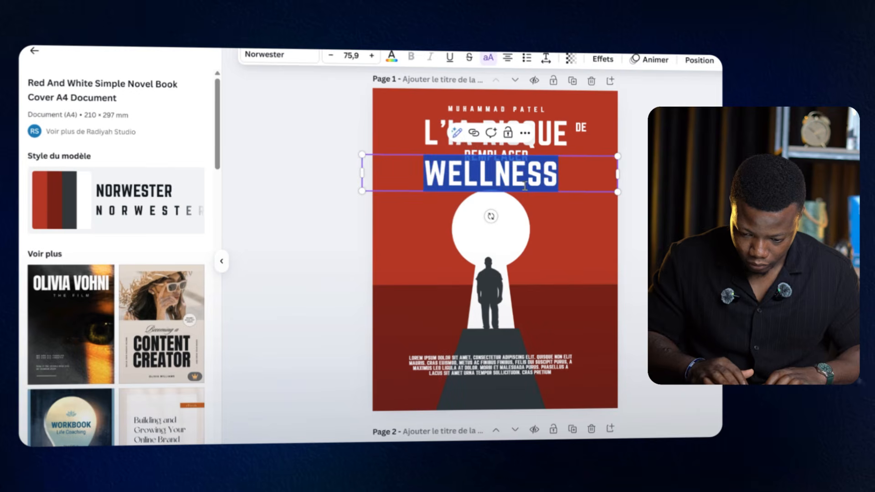
pyautogui.write('TO')
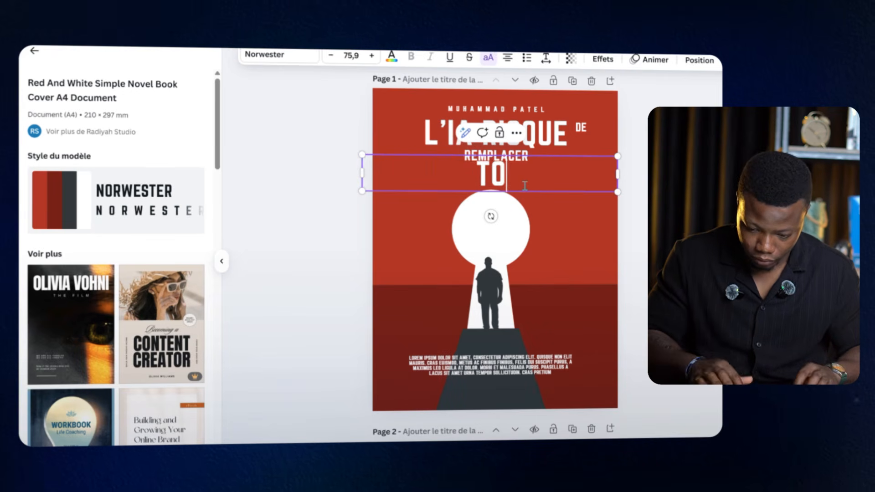
pyautogui.write('N ENFA')
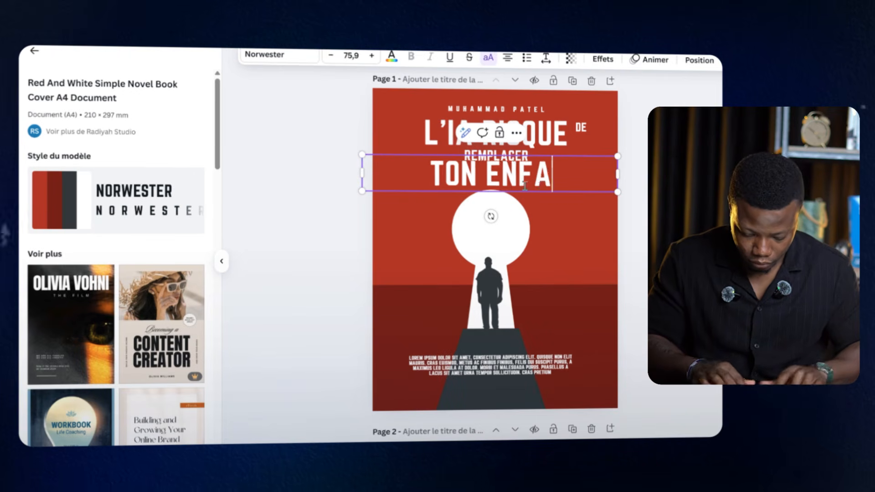
pyautogui.write('NT')
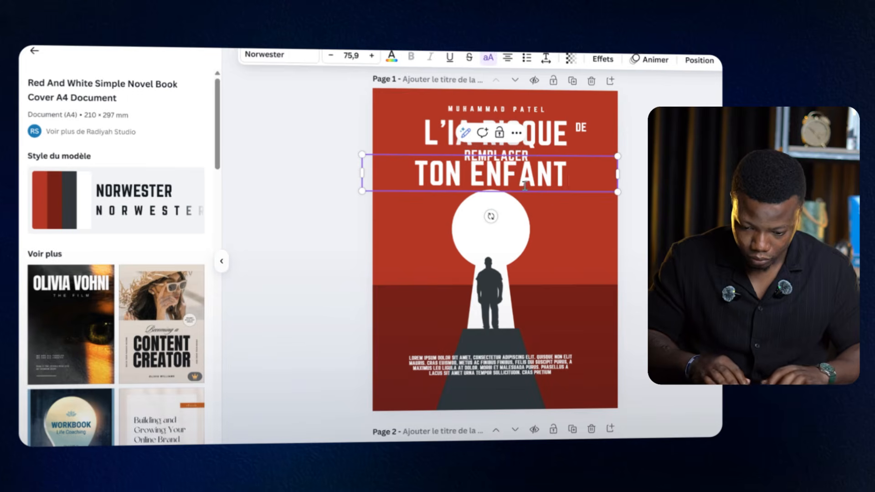
# Step: Nudge "REMPLACER" slightly up and "TON ENFANT" slightly down so the two title lines no longer overlap
pyautogui.click(582, 232)
pyautogui.click(507, 155)
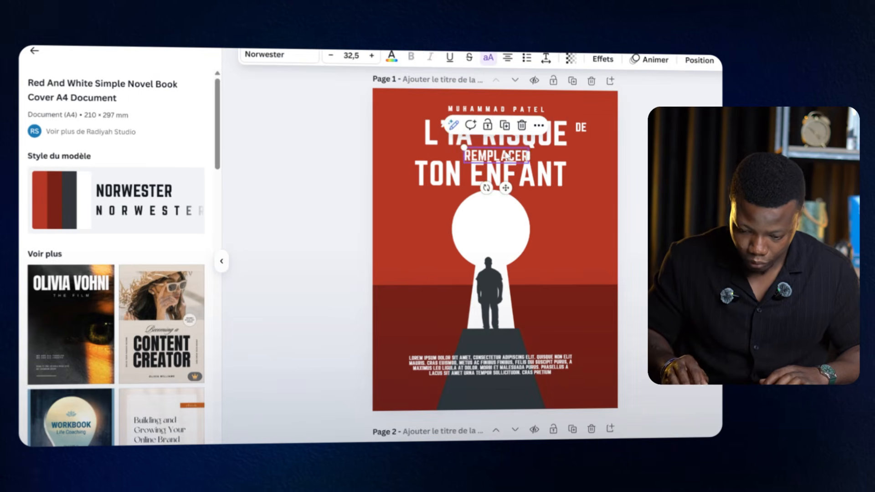
pyautogui.moveTo(507, 155); pyautogui.dragTo(519, 183)
pyautogui.click(518, 181)
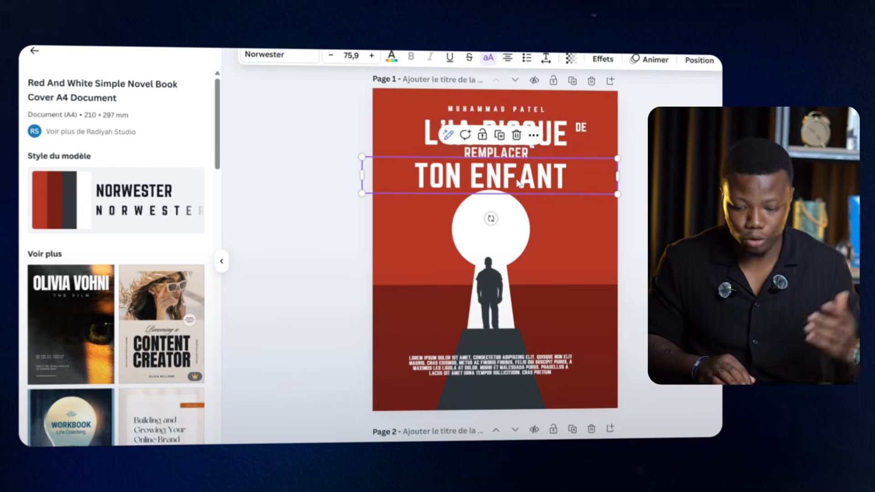
# Step: Replace the placeholder author name above the title with the author's full name
pyautogui.click(525, 109)
pyautogui.click(523, 109)
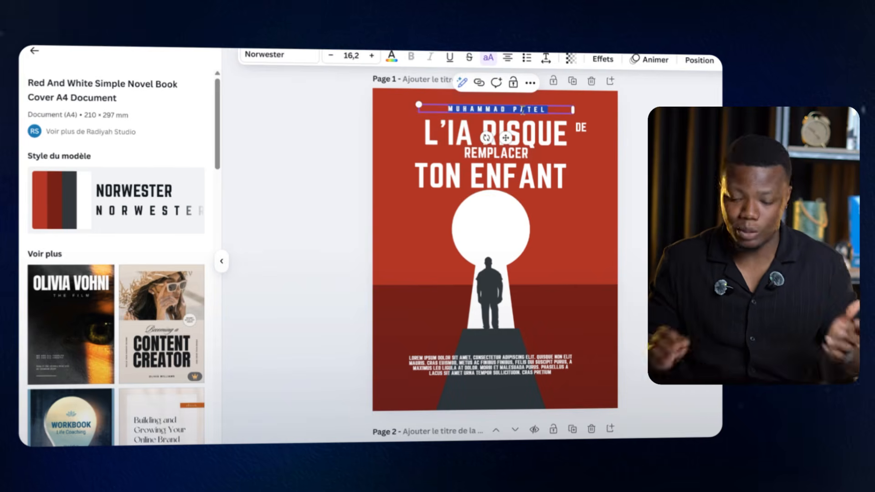
pyautogui.press('BackSpace')
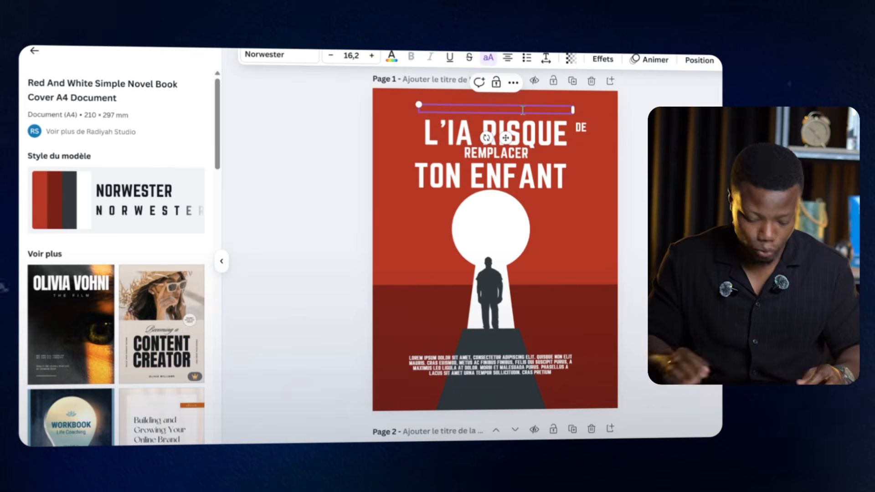
pyautogui.write('VINC')
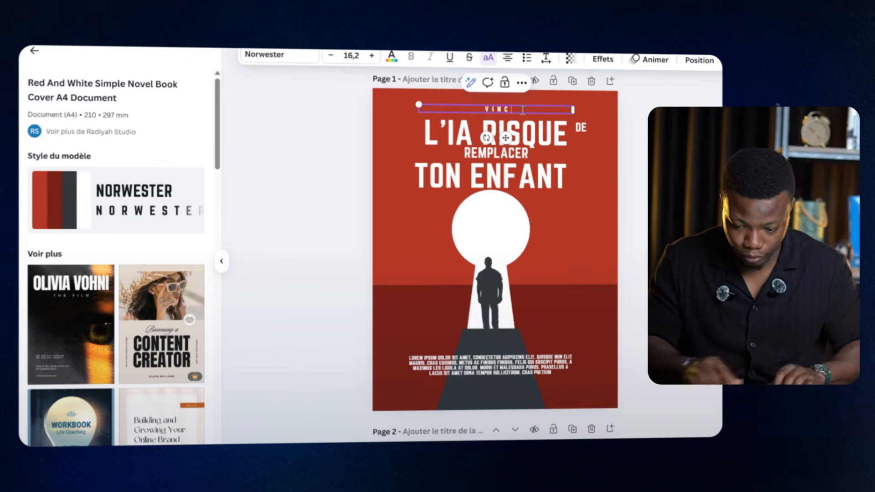
pyautogui.write('ENT GIE')
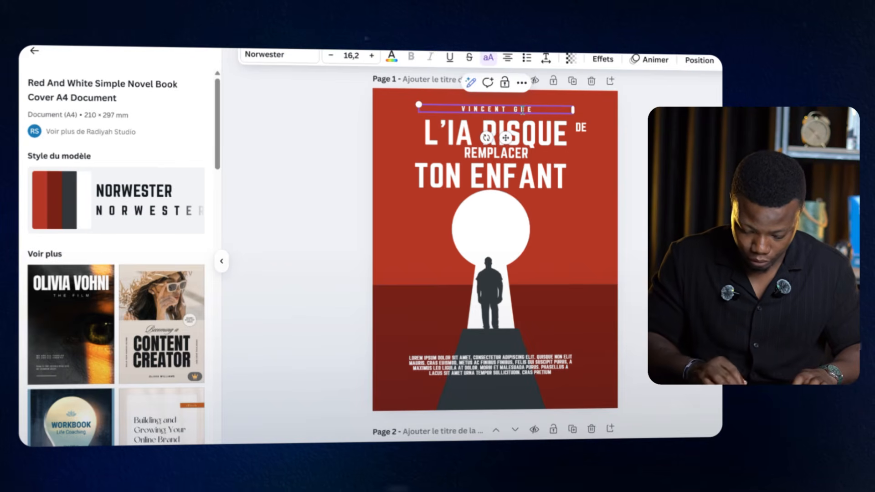
pyautogui.write('NOLO')
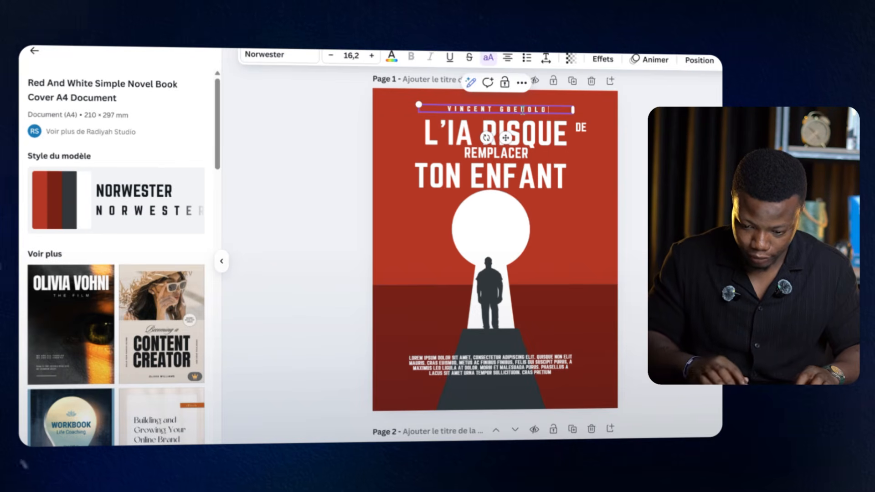
pyautogui.click(563, 152)
# Step: Turn off uppercase formatting for the small "DE" beside "L'IA RISQUE" and retype the word as "de"
pyautogui.click(580, 128)
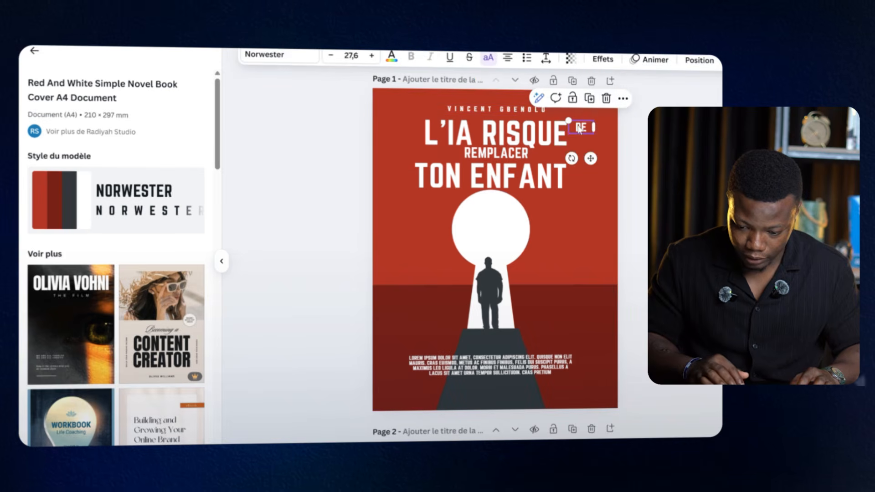
pyautogui.doubleClick(578, 127)
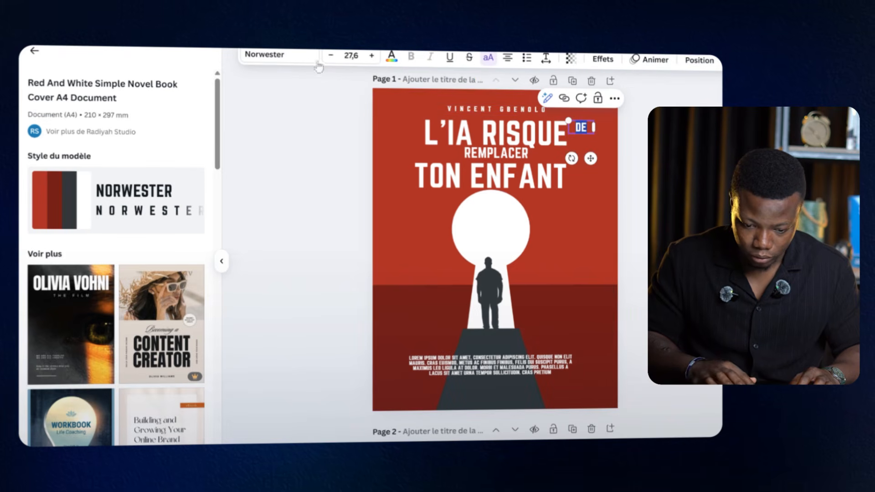
pyautogui.click(492, 62)
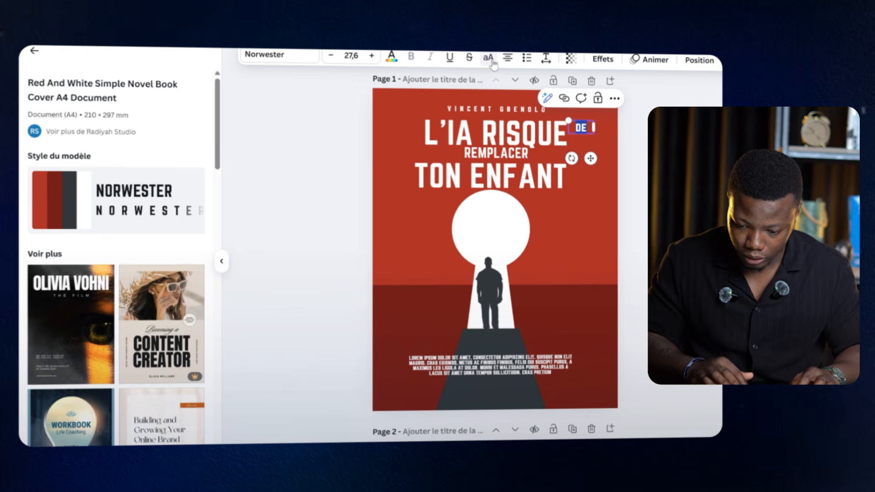
pyautogui.write('D')
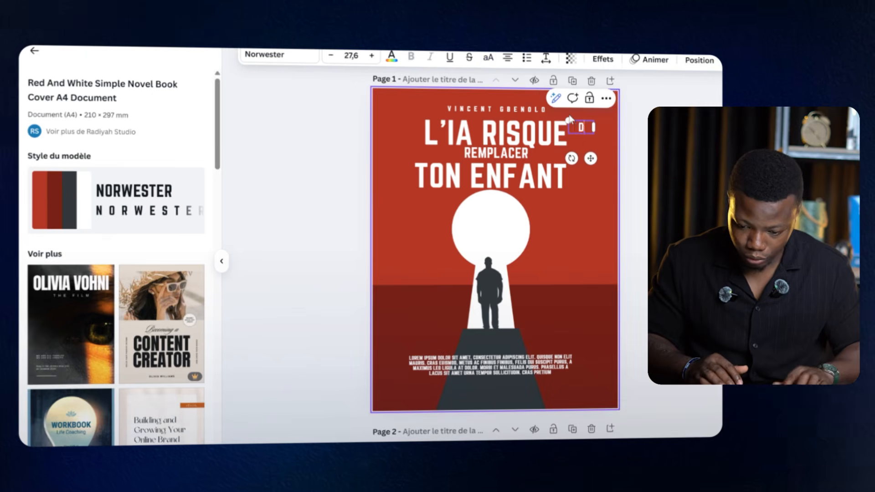
pyautogui.press('BackSpace')
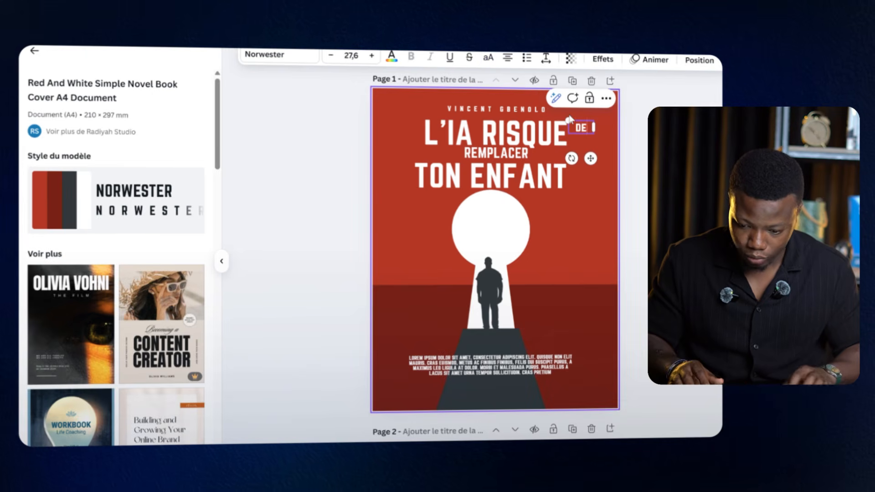
pyautogui.click(569, 120)
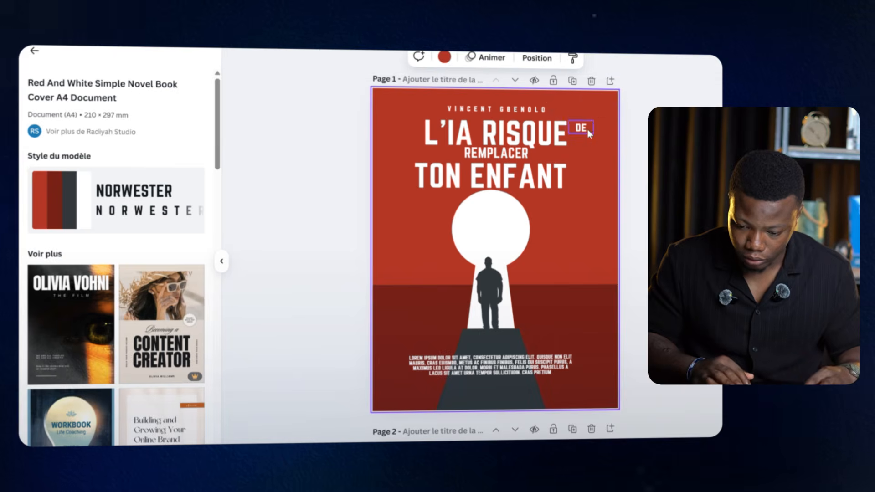
# Step: Change the font of the small "de" beside "L'IA RISQUE" to Arial
pyautogui.doubleClick(587, 130)
pyautogui.click(305, 57)
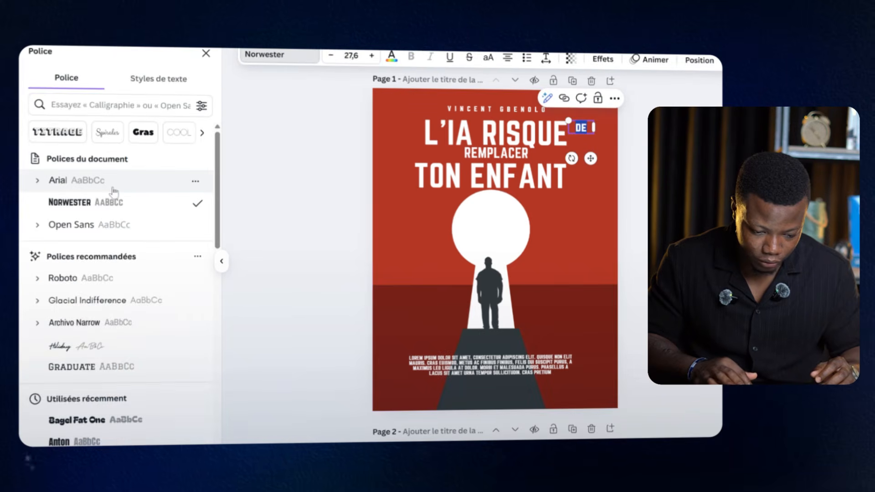
pyautogui.click(114, 190)
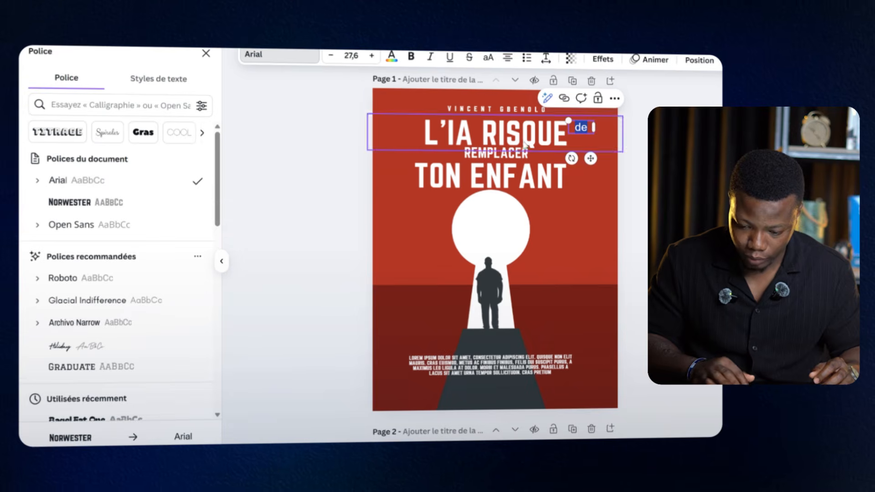
# Step: Replace the lorem ipsum with "COMMENT ÉVITER À SON ENFANT D'AVOIR UN MÉTIER QUI SERA REMPLACÉ PAR L'INTELLIGENCE ARTIFICIELLE" in quotation marks, without emoji or dash
pyautogui.click(543, 366)
pyautogui.write('👉 "COMMENT ÉVITER À SON ENFANT D\'AVOIR UN MÉTIER QUI SERA REMPLACÉ PAR L\'INTELLIGENCE ARTIFICIELLE" —')
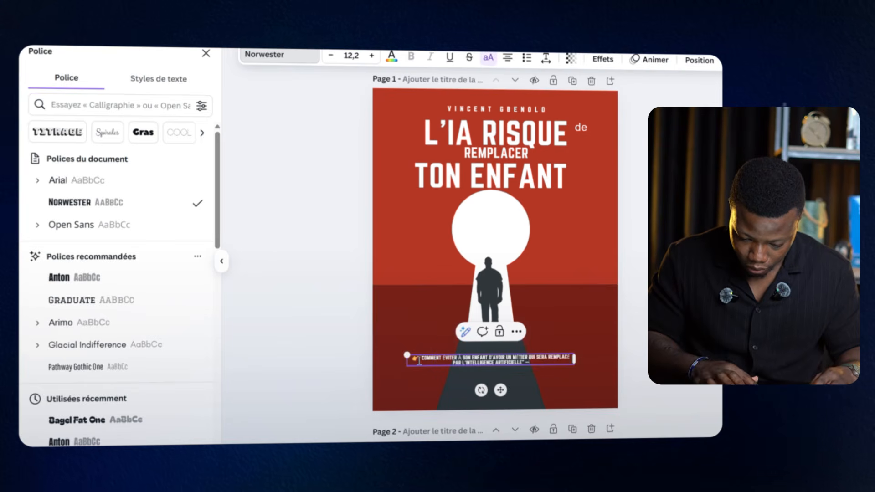
pyautogui.press('BackSpace')
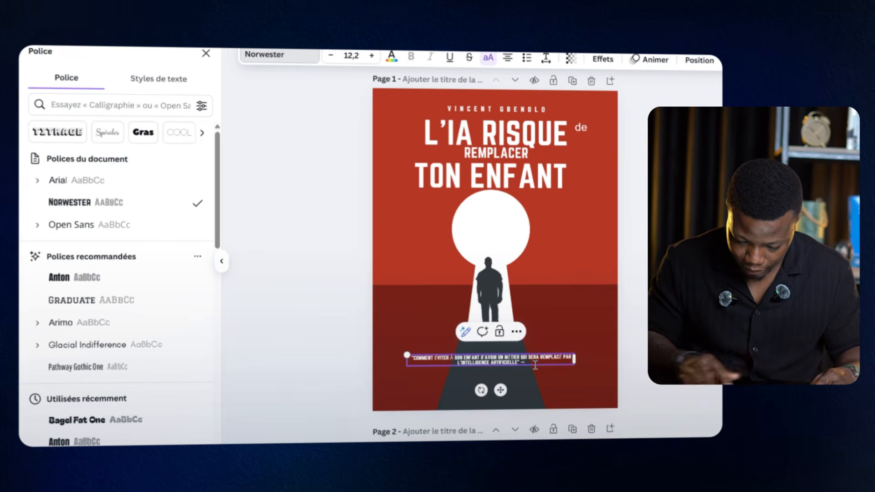
# Step: Increase the whole subtitle's font size to 18.2
pyautogui.hotkey('ctrl', 'a')
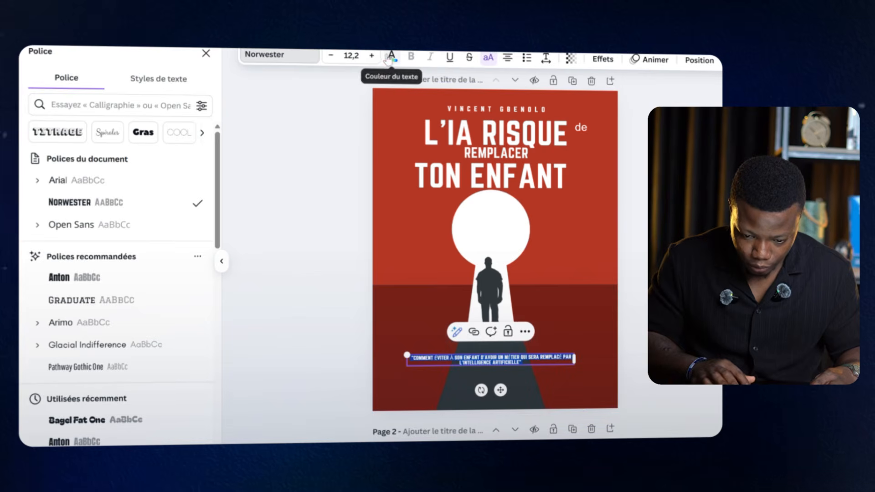
pyautogui.click(371, 57)
pyautogui.click(372, 57)
pyautogui.click(371, 57)
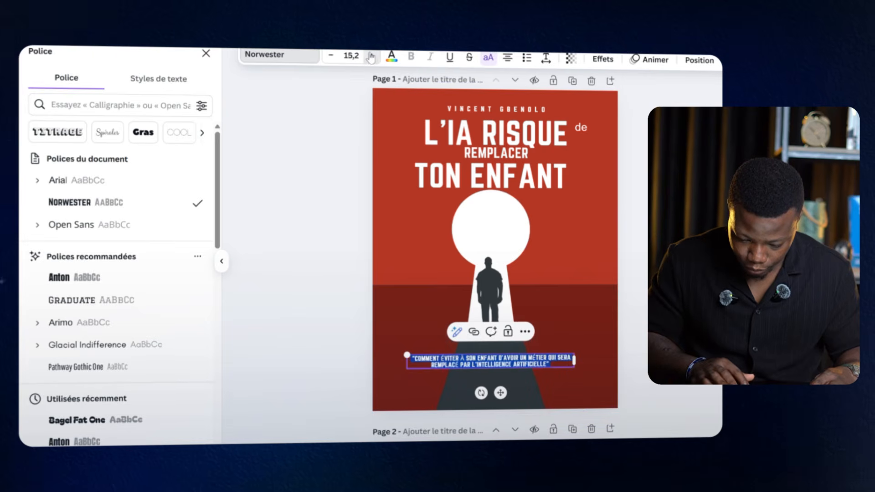
pyautogui.click(372, 57)
pyautogui.click(372, 57)
pyautogui.click(372, 57)
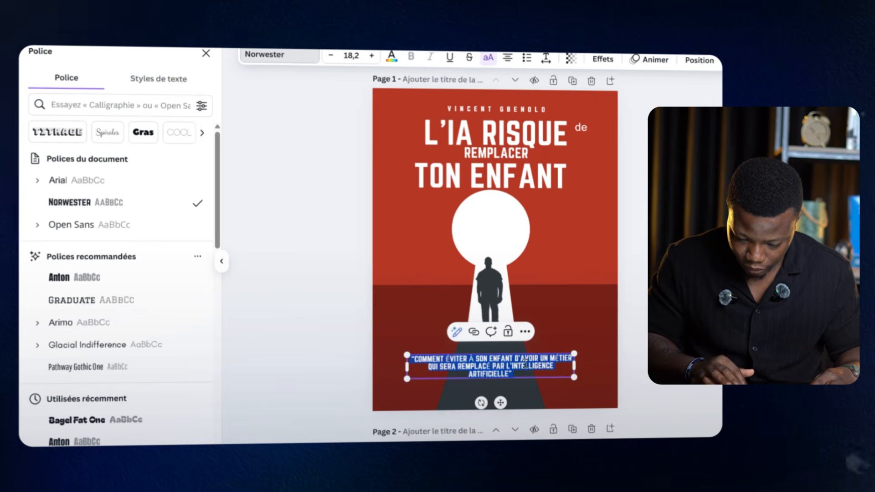
pyautogui.click(526, 364)
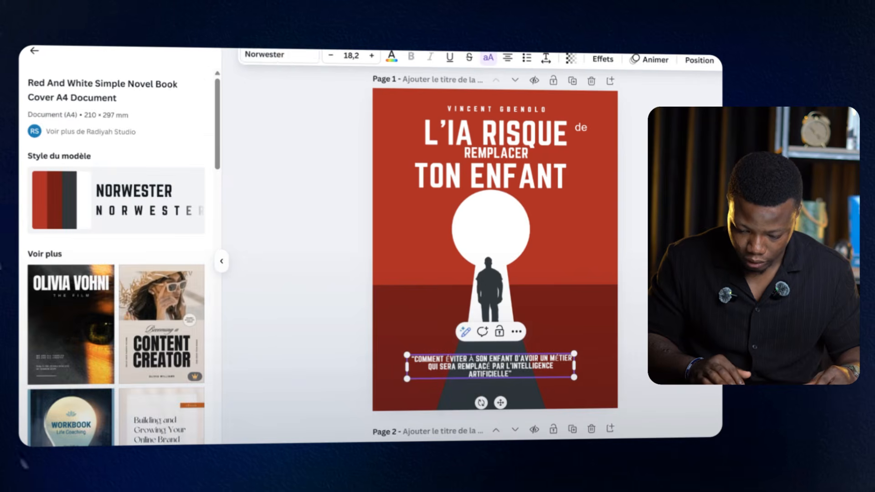
pyautogui.press('Escape')
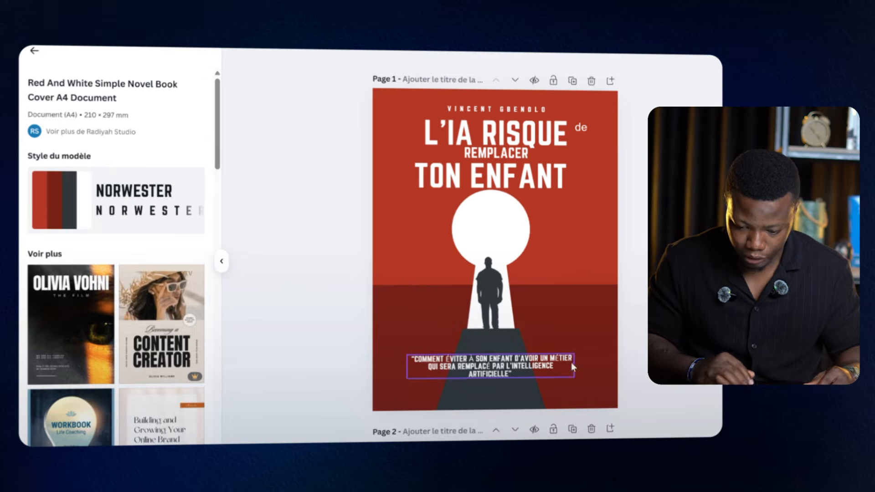
pyautogui.scroll(-10, 570, 363)
pyautogui.scroll(5, 573, 367)
pyautogui.scroll(2, 573, 367)
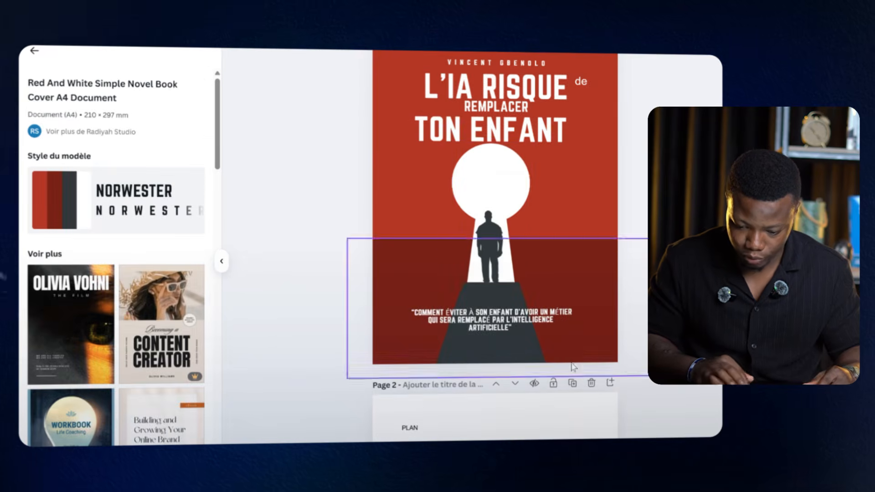
pyautogui.click(493, 251)
pyautogui.doubleClick(449, 238)
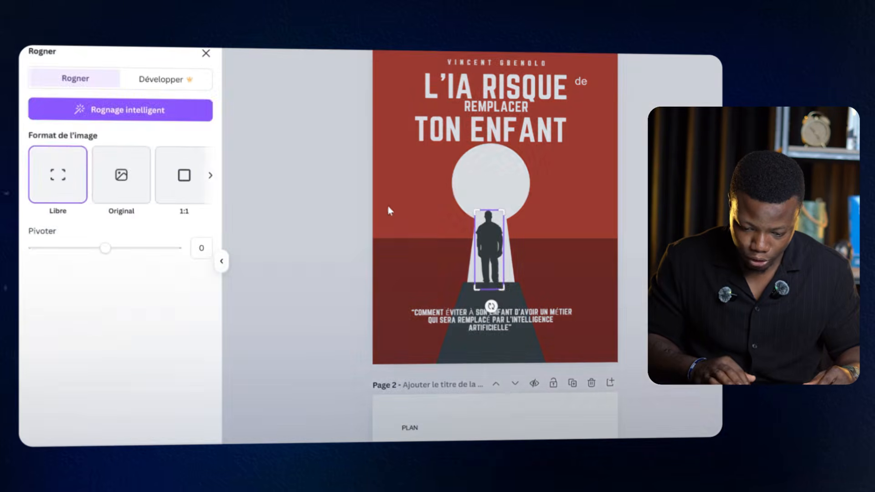
pyautogui.click(407, 215)
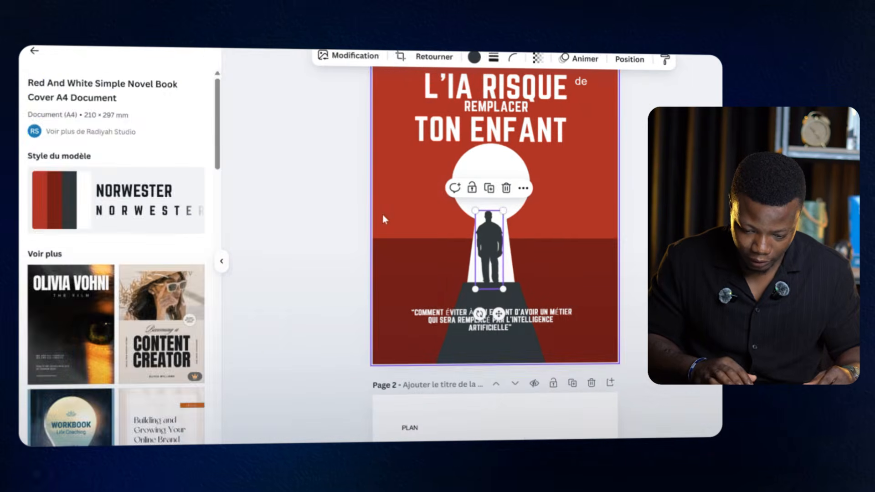
pyautogui.doubleClick(486, 248)
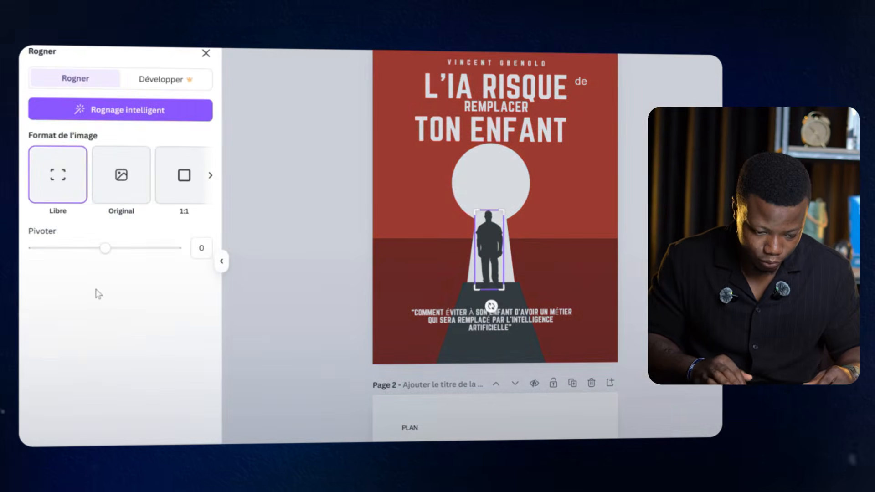
pyautogui.press('Escape')
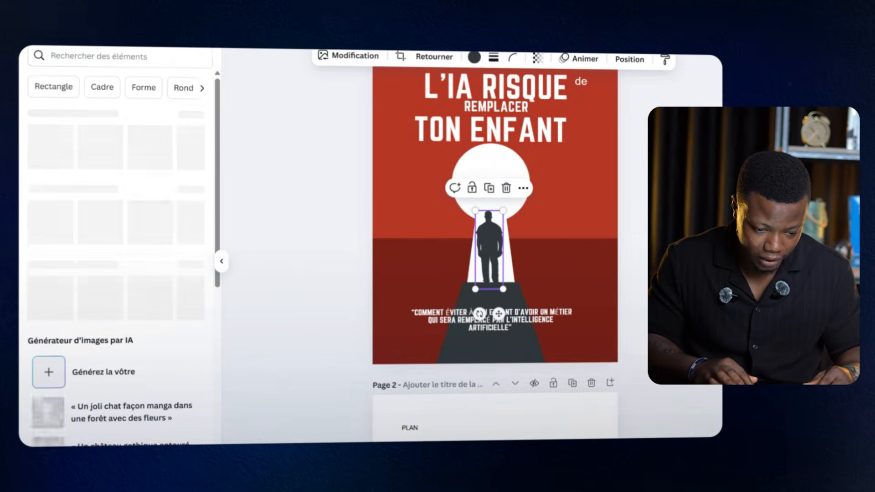
# Step: Search the elements library for "enfants silhouette" and browse the illustrations, photos and videos
pyautogui.click(102, 57)
pyautogui.write('enfant silhouette')
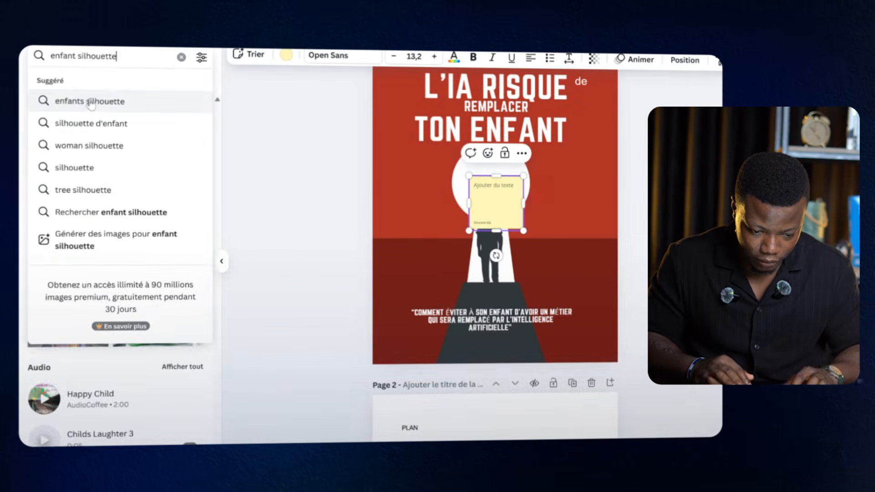
pyautogui.click(91, 98)
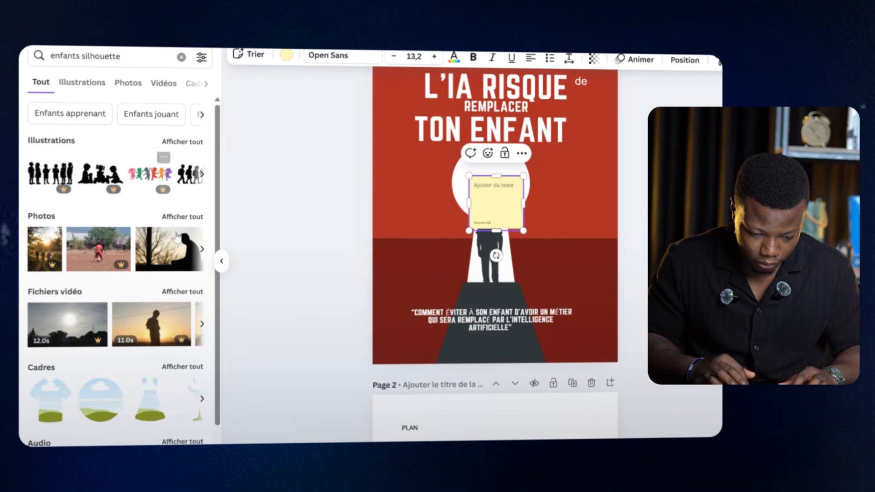
pyautogui.scroll(-2, 169, 268)
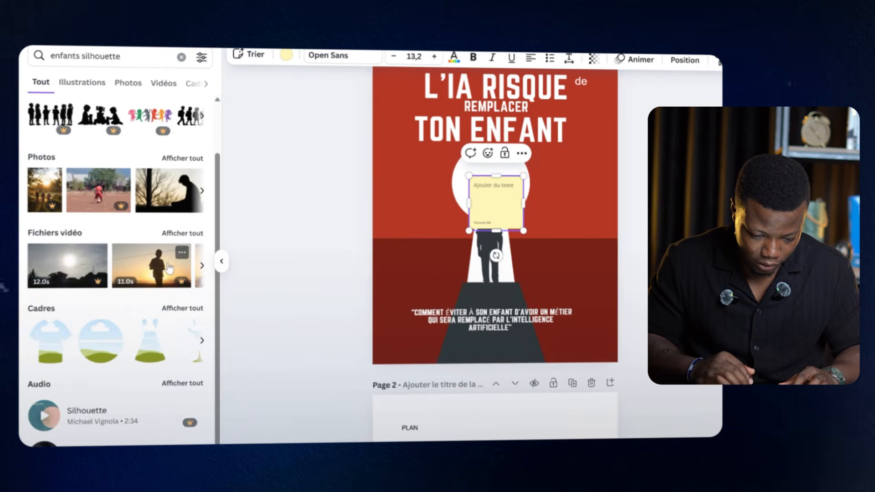
pyautogui.scroll(2, 168, 268)
pyautogui.hscroll(2, 169, 256)
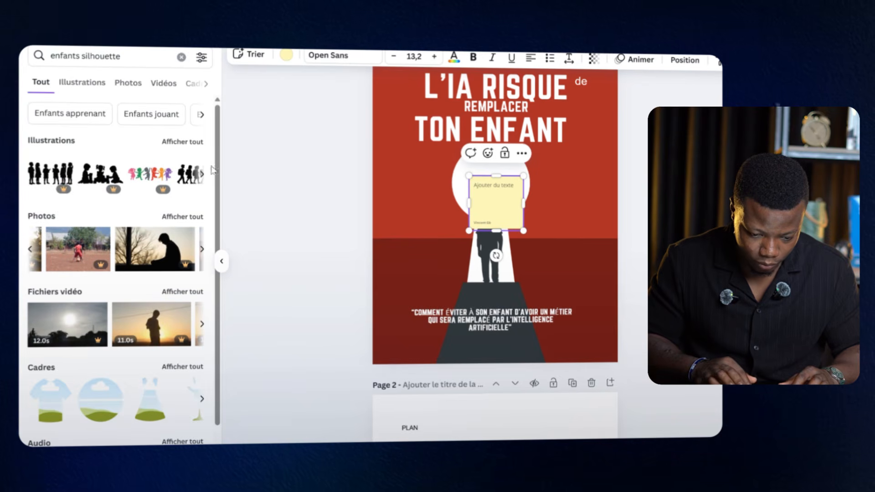
pyautogui.hscroll(2, 204, 175)
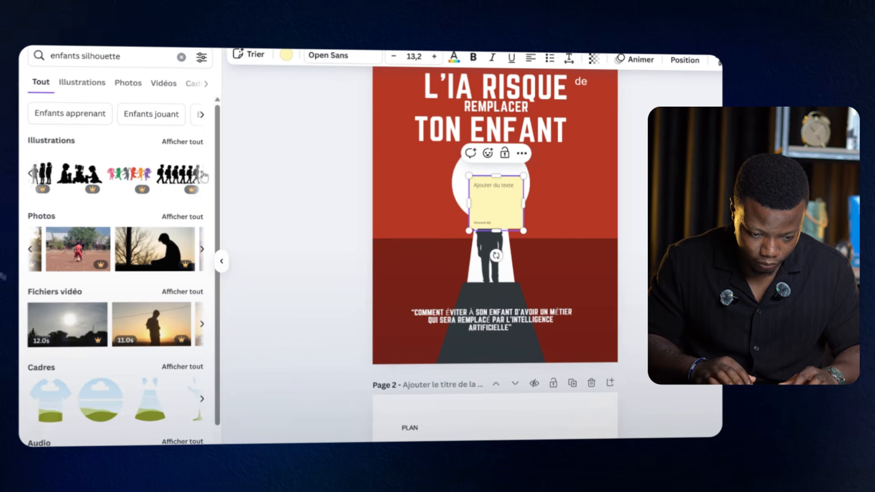
# Step: Search the elements library for "enfant silhouette" instead and show all matching illustrations
pyautogui.click(79, 55)
pyautogui.press('BackSpace')
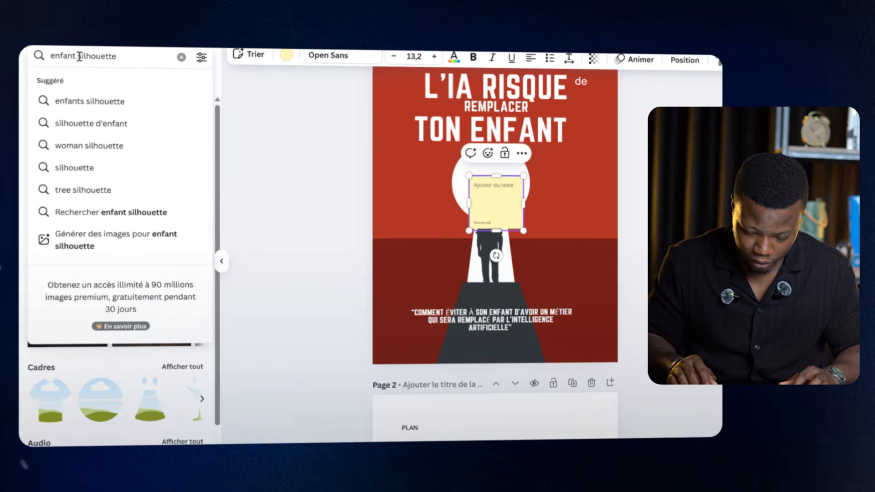
pyautogui.press('Return')
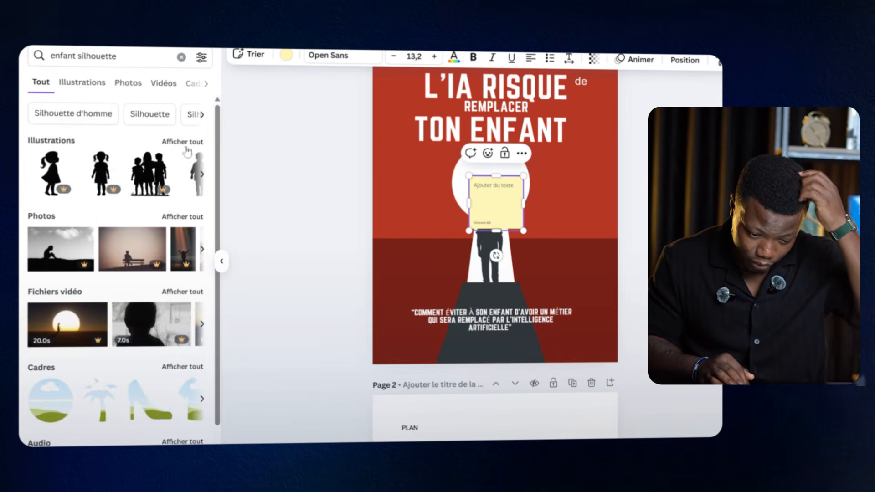
pyautogui.hscroll(2, 136, 174)
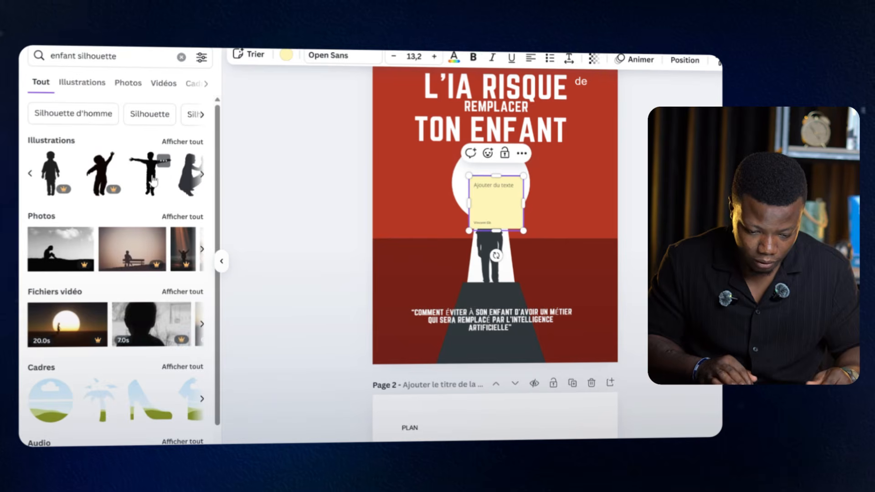
pyautogui.click(201, 180)
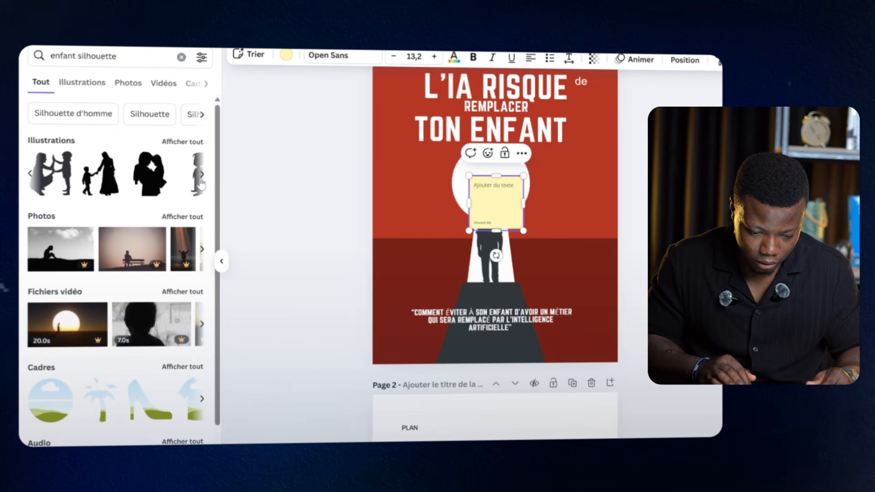
pyautogui.click(201, 181)
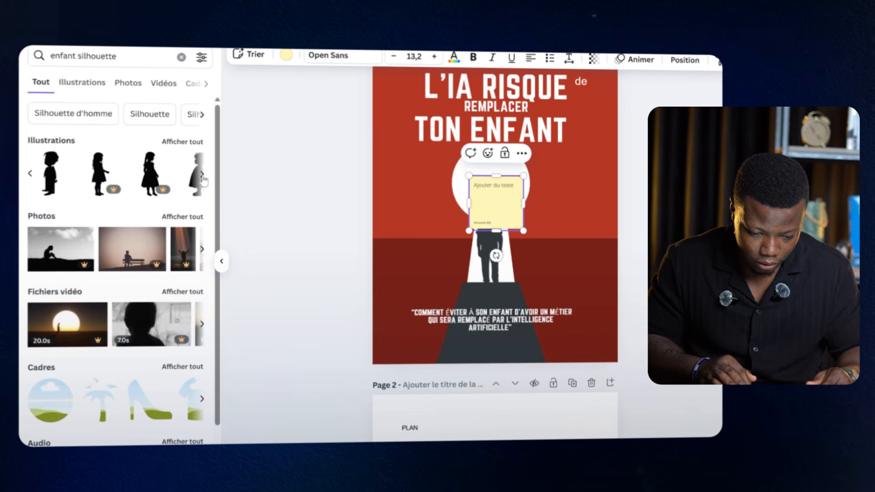
pyautogui.click(202, 181)
pyautogui.click(202, 180)
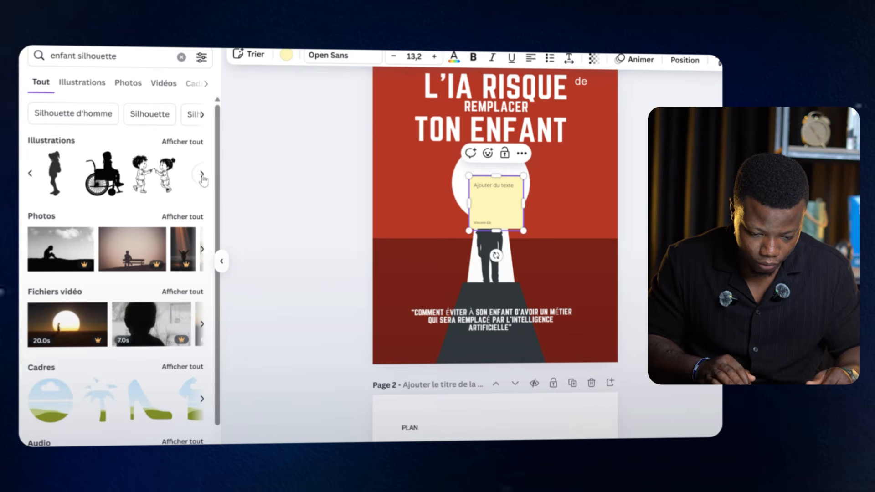
pyautogui.click(193, 139)
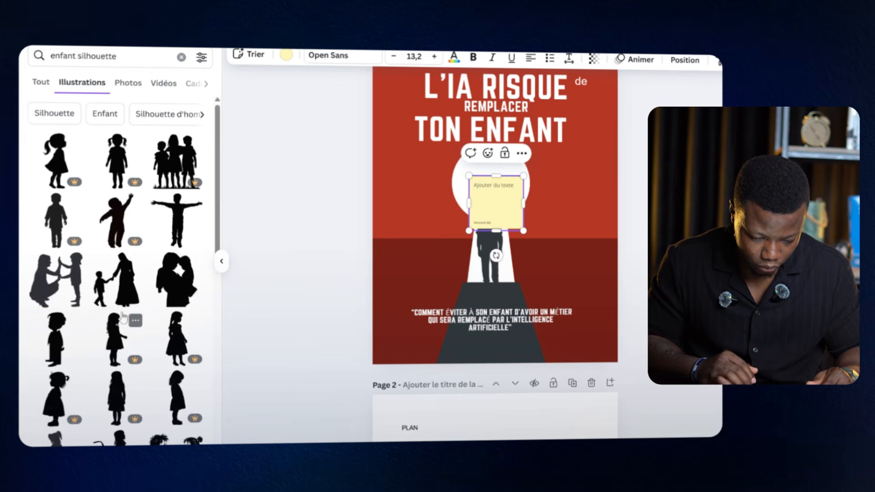
# Step: Add the standing man silhouette from the illustration results, shrink it and place it at the base of the keyhole
pyautogui.scroll(-1, 123, 317)
pyautogui.scroll(-10, 123, 318)
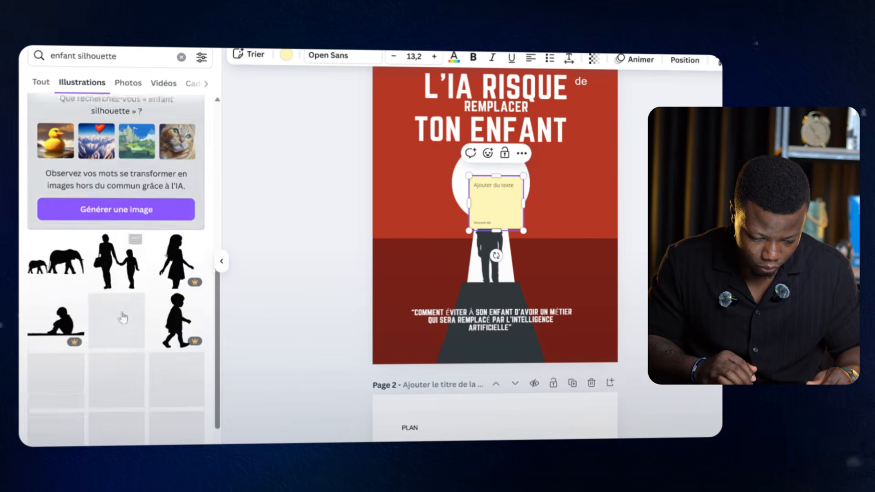
pyautogui.scroll(-2, 123, 318)
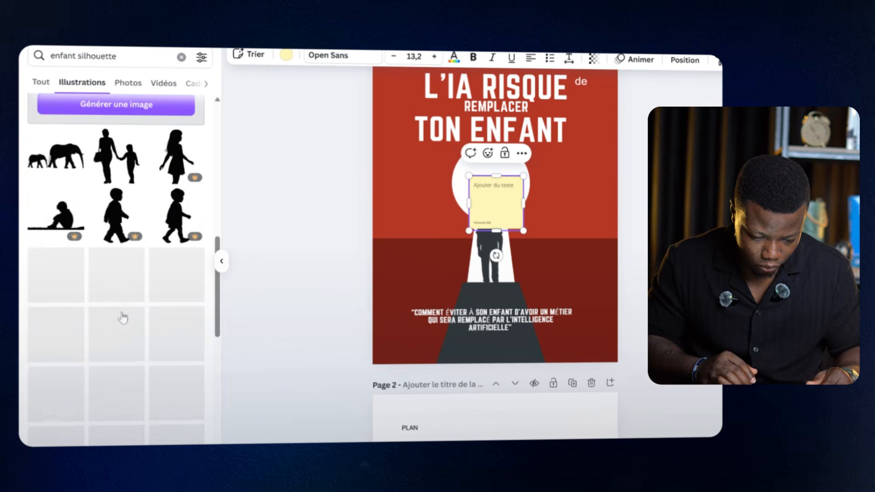
pyautogui.scroll(-3, 123, 318)
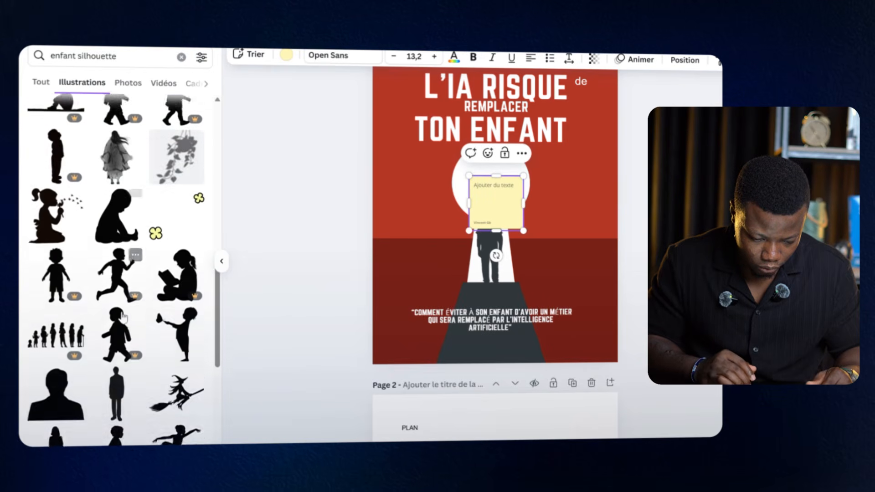
pyautogui.scroll(-1, 123, 318)
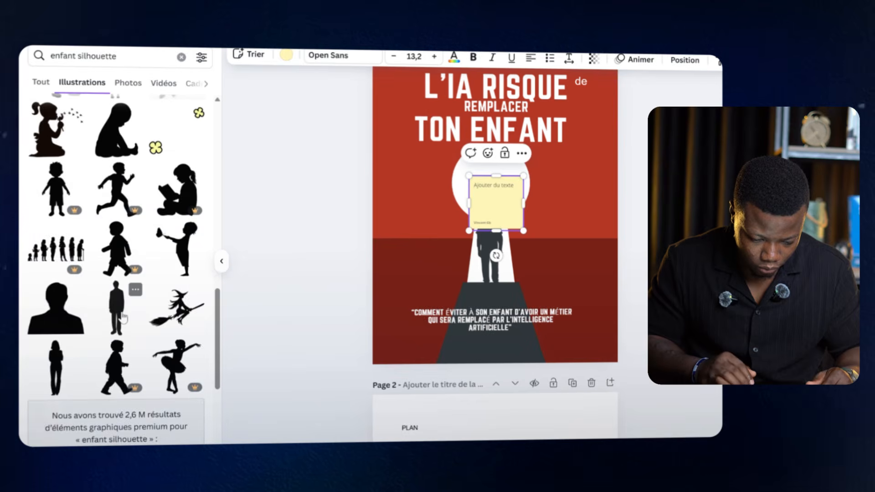
pyautogui.scroll(-3, 123, 318)
pyautogui.click(117, 169)
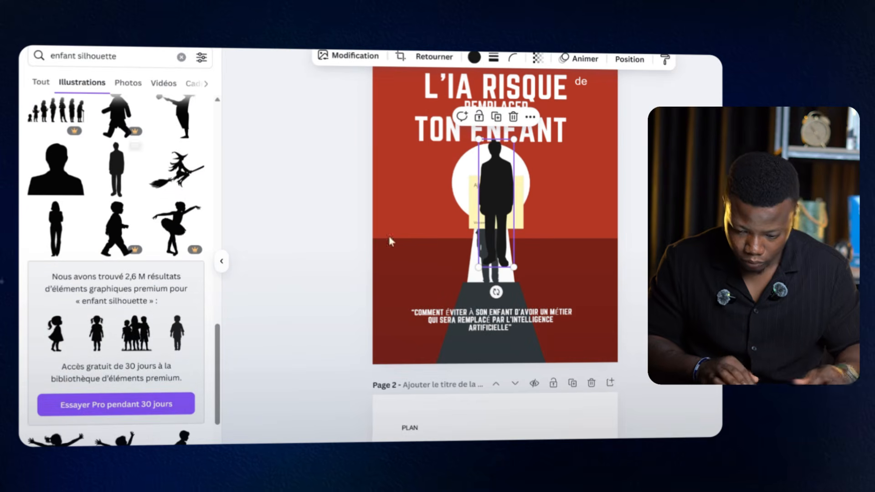
pyautogui.moveTo(499, 177); pyautogui.dragTo(490, 249)
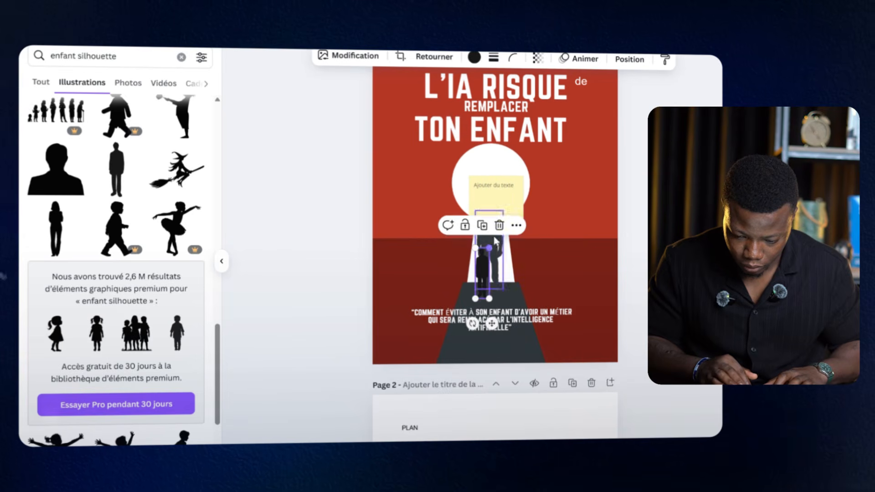
# Step: Delete the template's original man silhouette and enlarge the newly added standing man inside the keyhole
pyautogui.press('Escape')
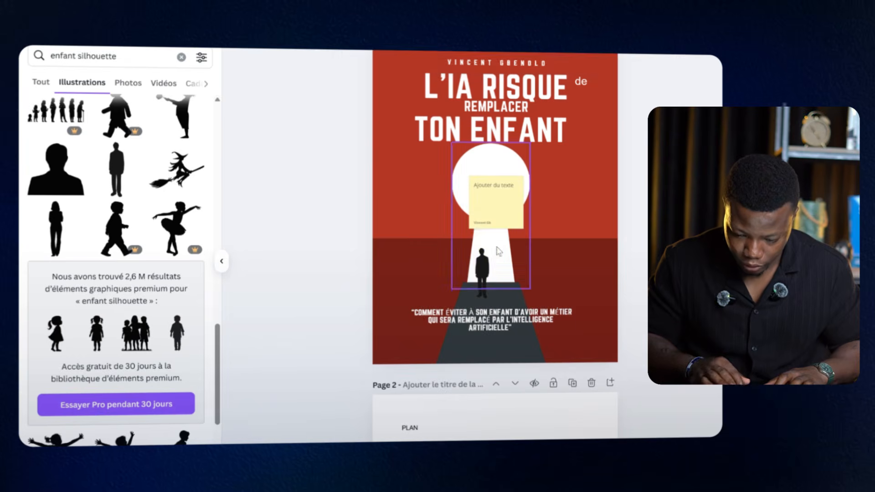
pyautogui.click(486, 271)
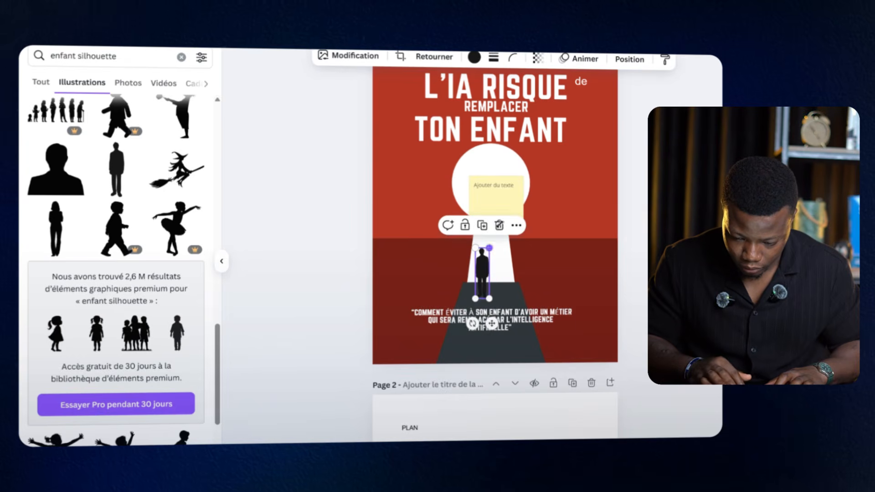
pyautogui.moveTo(489, 247); pyautogui.dragTo(504, 194)
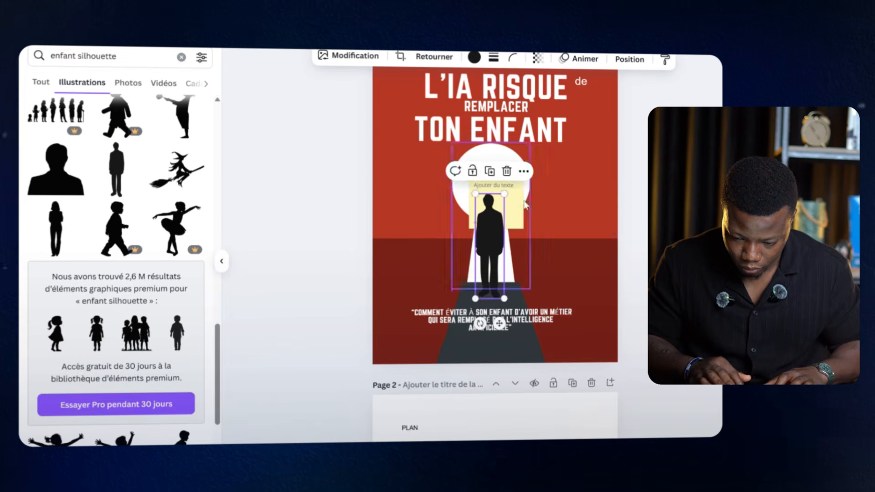
# Step: Delete the yellow sticky note from the keyhole and nudge the man silhouette slightly upwards
pyautogui.click(516, 198)
pyautogui.press('Escape')
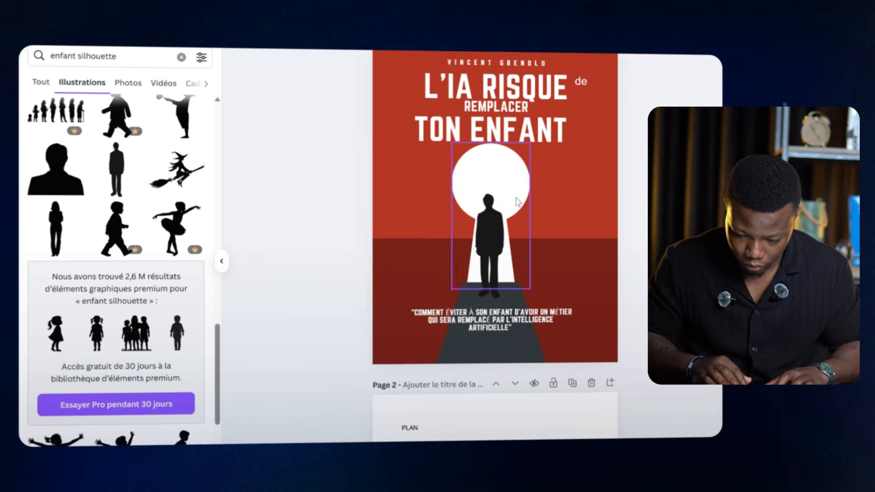
pyautogui.click(494, 231)
pyautogui.moveTo(495, 232); pyautogui.dragTo(494, 229)
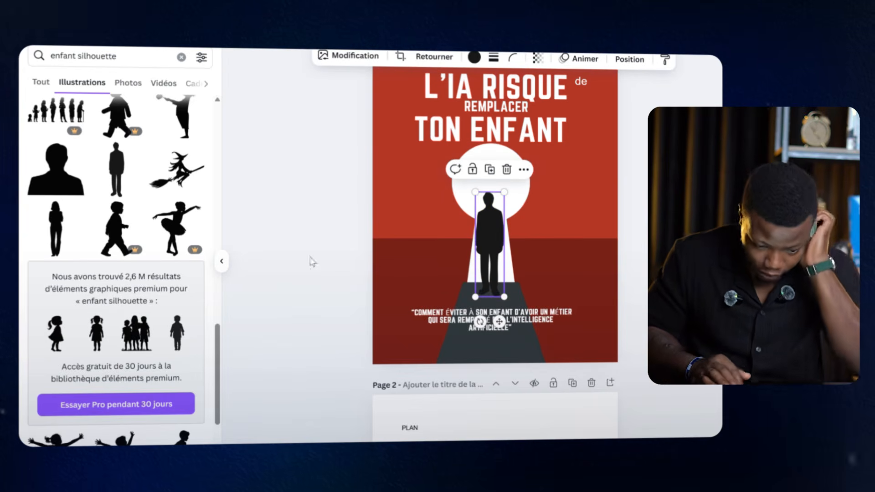
# Step: Add the free side-view standing child silhouette, place it to the right of the keyhole, and delete the man silhouette
pyautogui.scroll(4, 117, 177)
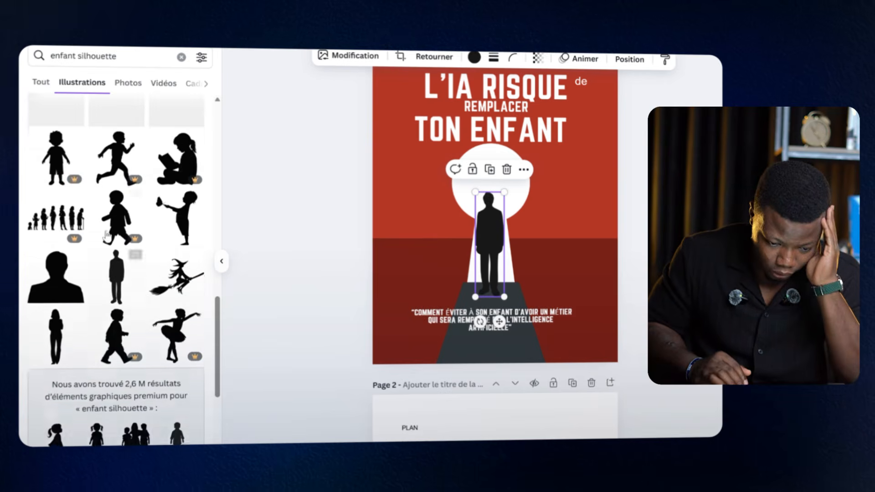
pyautogui.scroll(3, 105, 235)
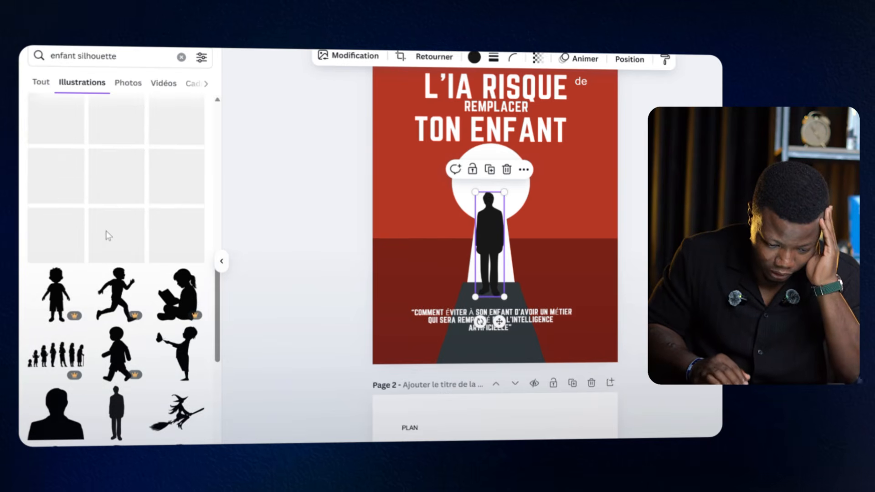
pyautogui.scroll(3, 106, 235)
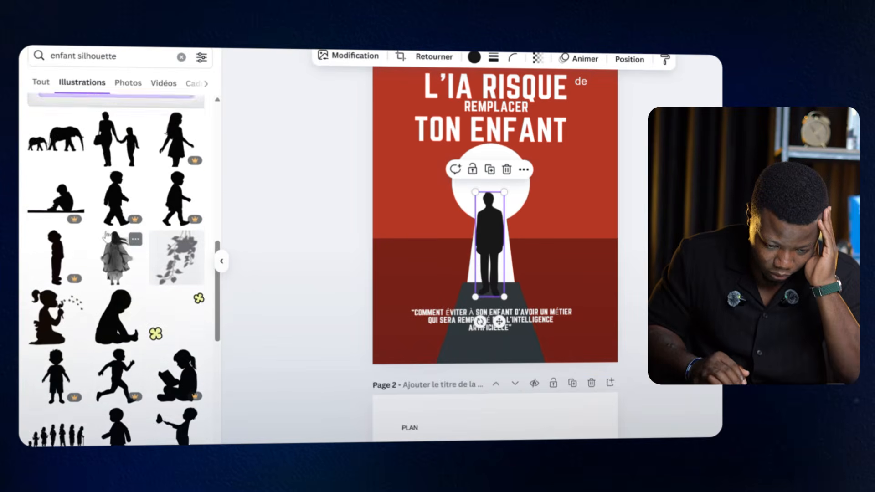
pyautogui.scroll(5, 107, 235)
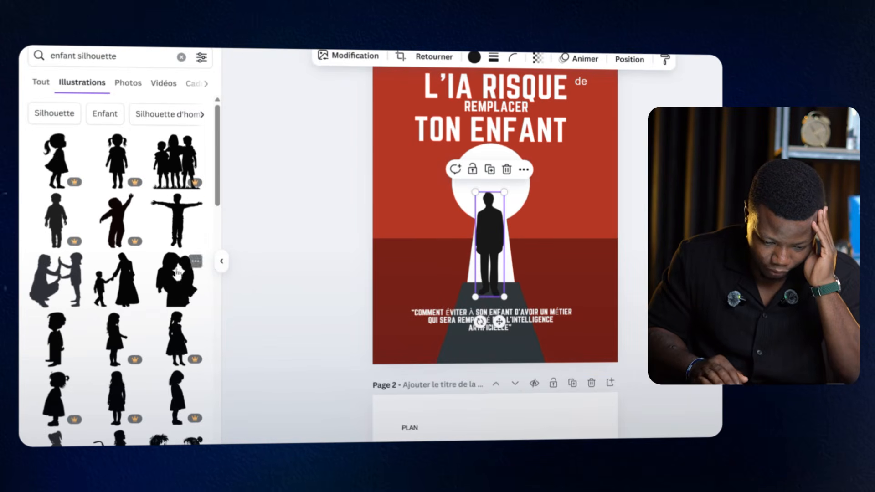
pyautogui.click(84, 354)
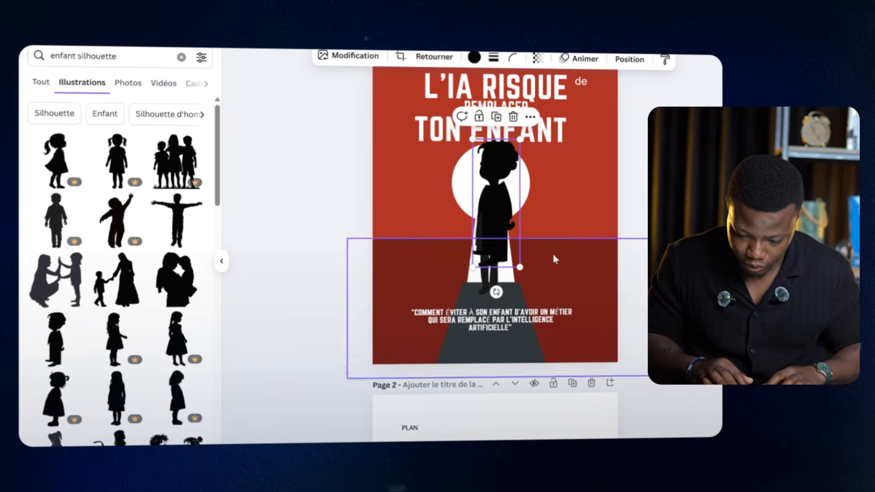
pyautogui.moveTo(496, 203); pyautogui.dragTo(574, 245)
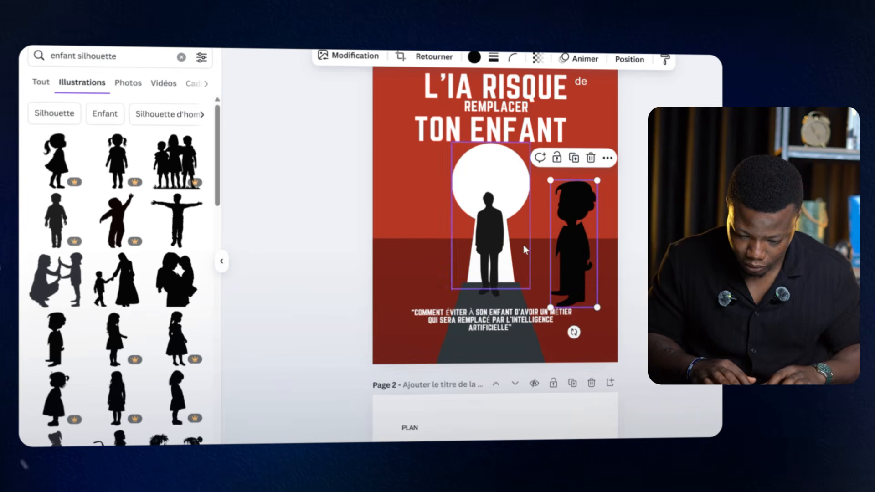
pyautogui.click(499, 253)
pyautogui.press('Delete')
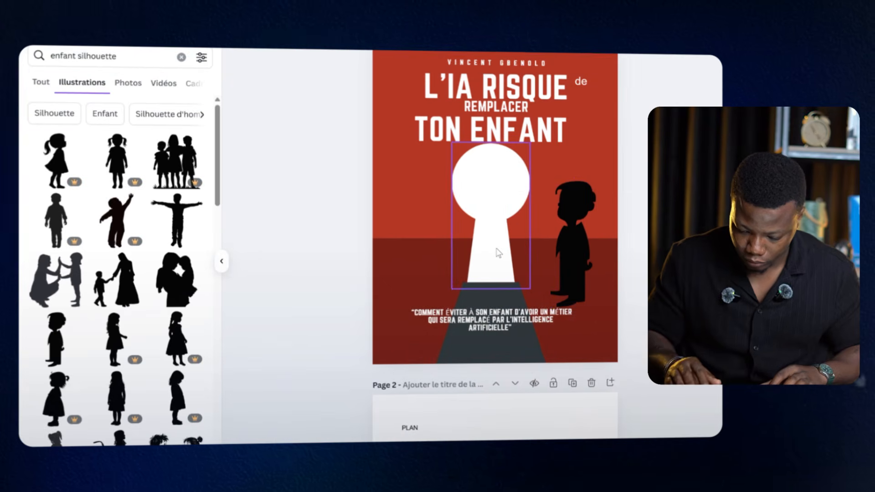
# Step: Try the side-view child silhouette inside the keyhole and delete it from the cover
pyautogui.click(584, 258)
pyautogui.moveTo(583, 258); pyautogui.dragTo(499, 252)
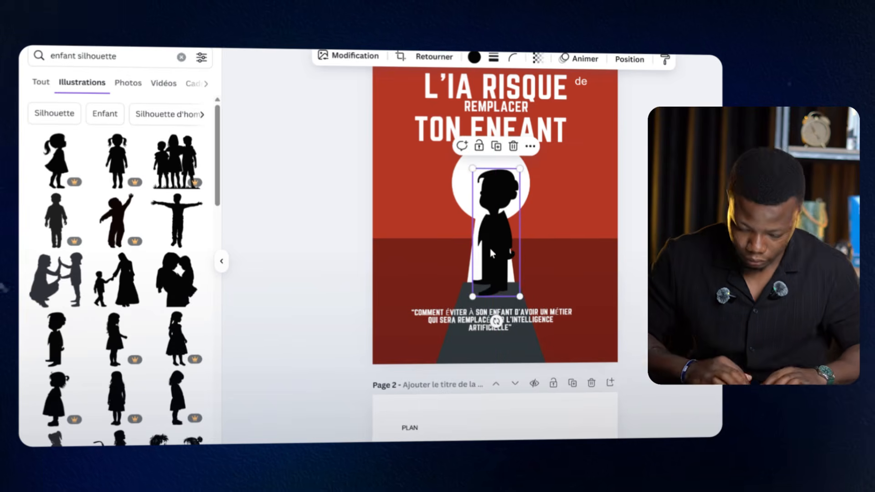
pyautogui.press('Delete')
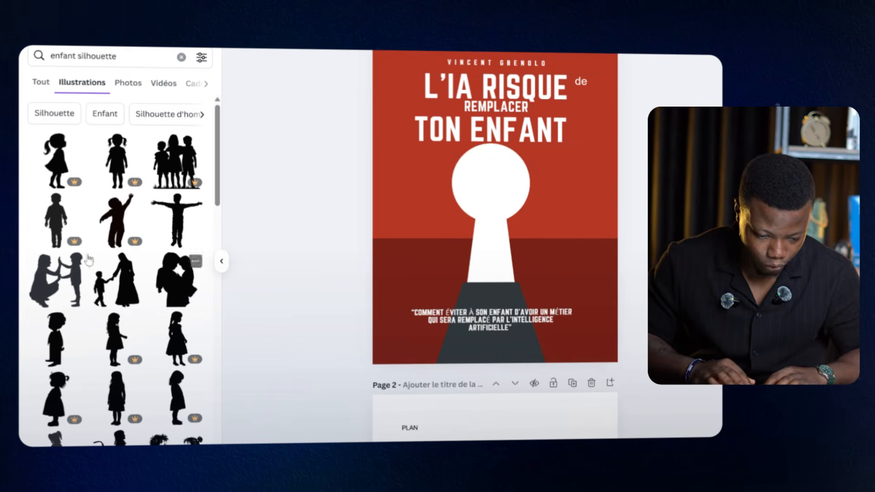
# Step: Add the child silhouette with one raised arm, shrink it and place it at the base of the keyhole
pyautogui.click(112, 218)
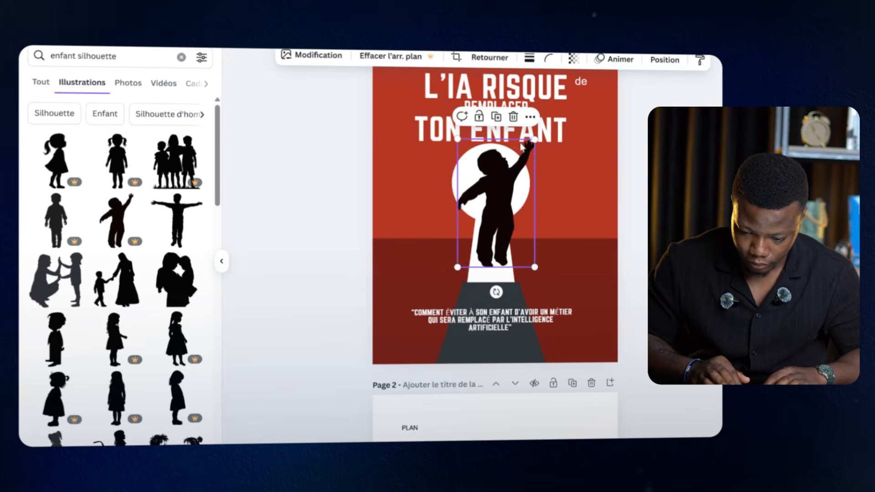
pyautogui.moveTo(534, 139); pyautogui.dragTo(498, 201)
pyautogui.moveTo(478, 235); pyautogui.dragTo(490, 254)
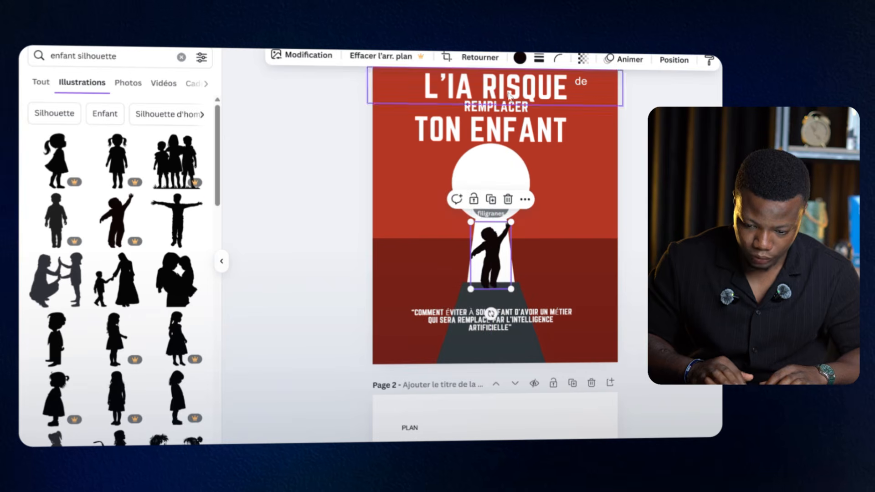
# Step: Compare document colours on the raised-arm child silhouette and colour it dark grey-blue #2e3436
pyautogui.click(520, 61)
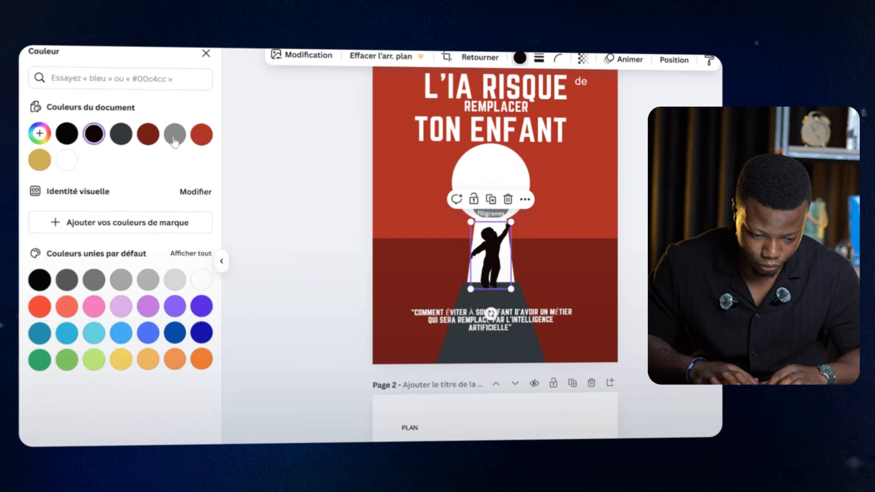
pyautogui.click(120, 135)
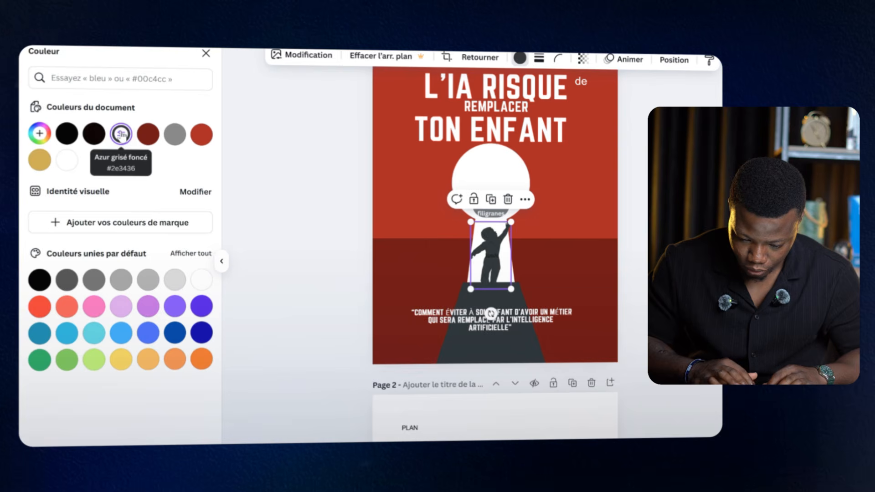
pyautogui.click(94, 134)
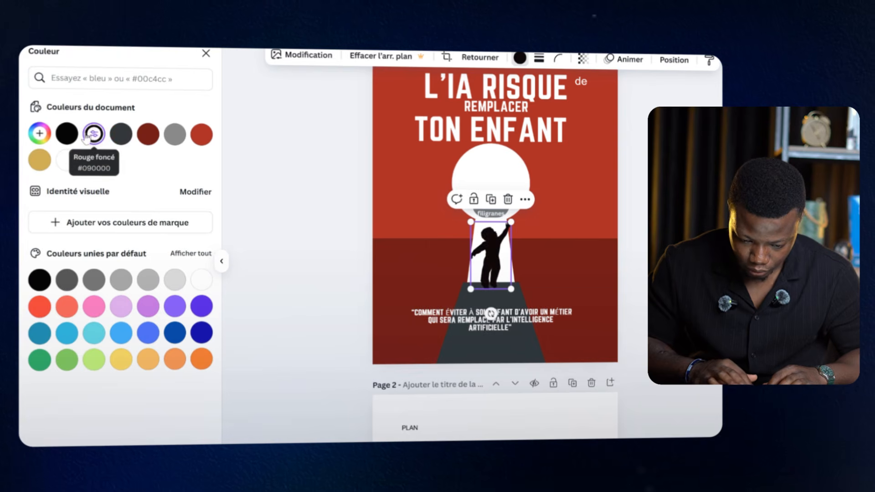
pyautogui.click(128, 138)
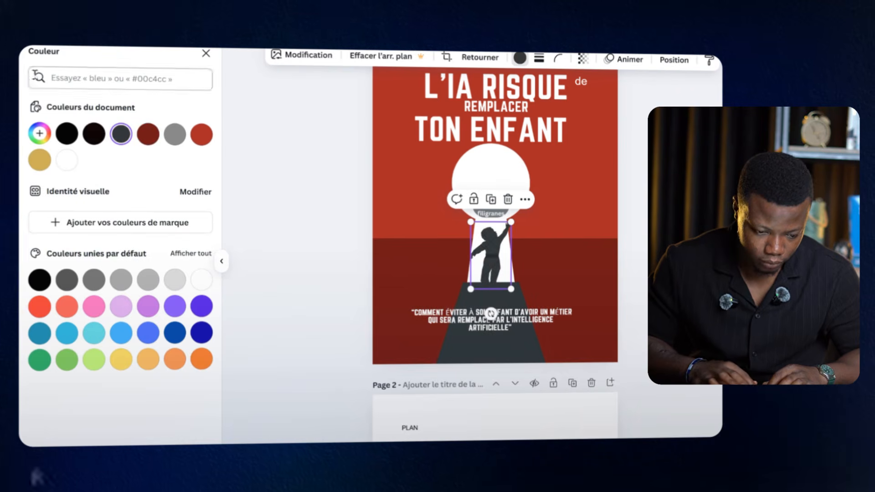
# Step: Search the elements library for "silhouette parent" and browse the illustration results for a suitable parent figure
pyautogui.click(19, 89)
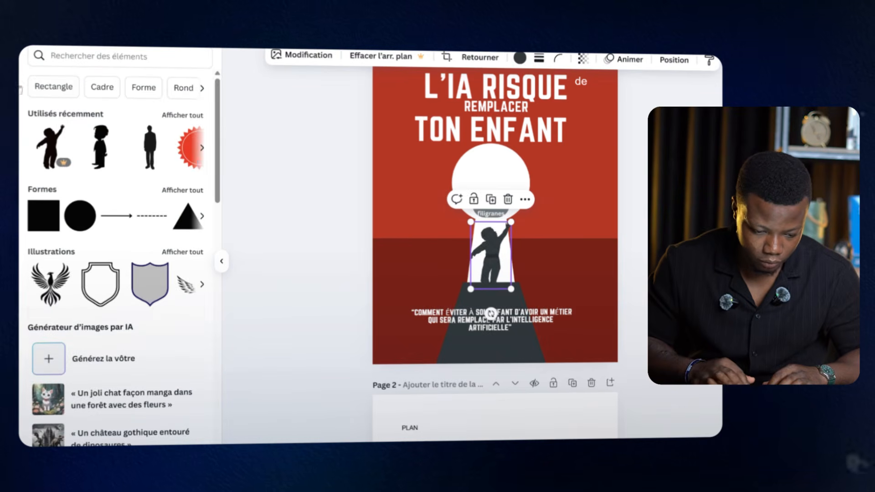
pyautogui.click(69, 60)
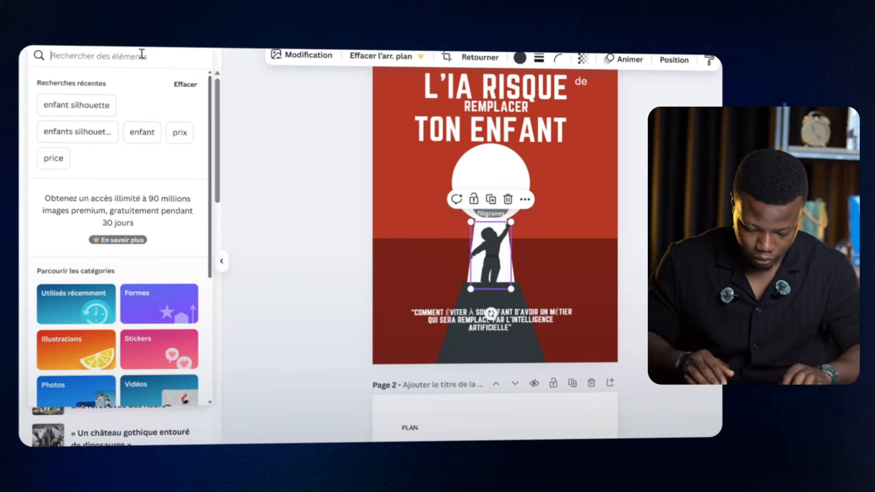
pyautogui.write('parent si')
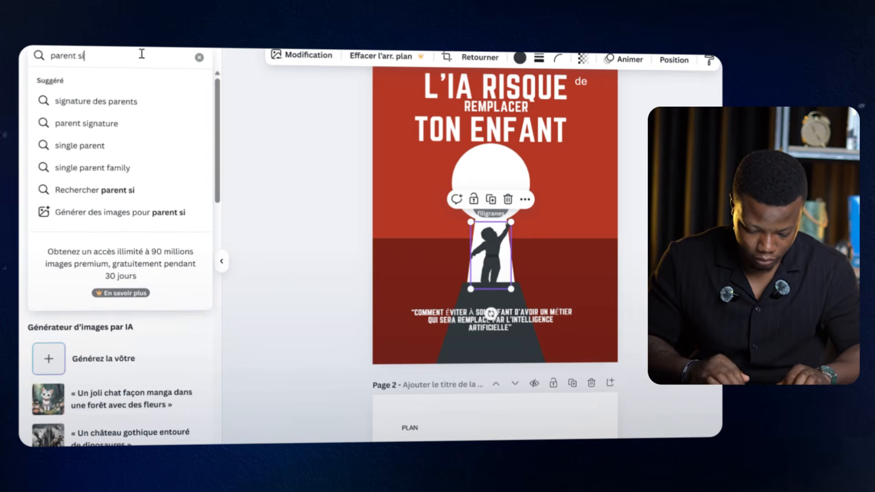
pyautogui.write('lho')
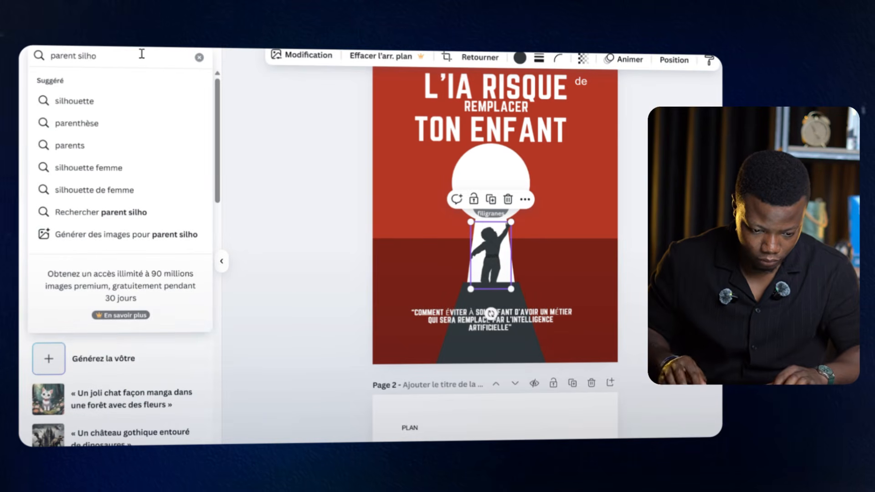
pyautogui.press('Down')
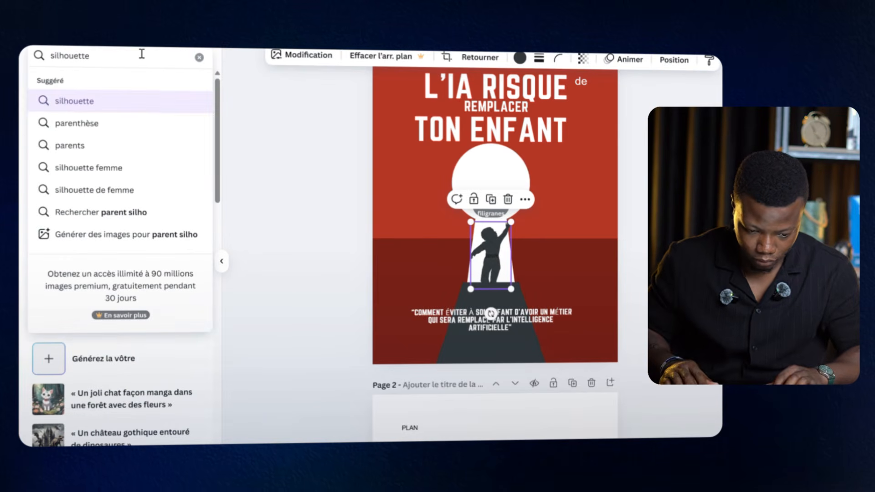
pyautogui.write('parent')
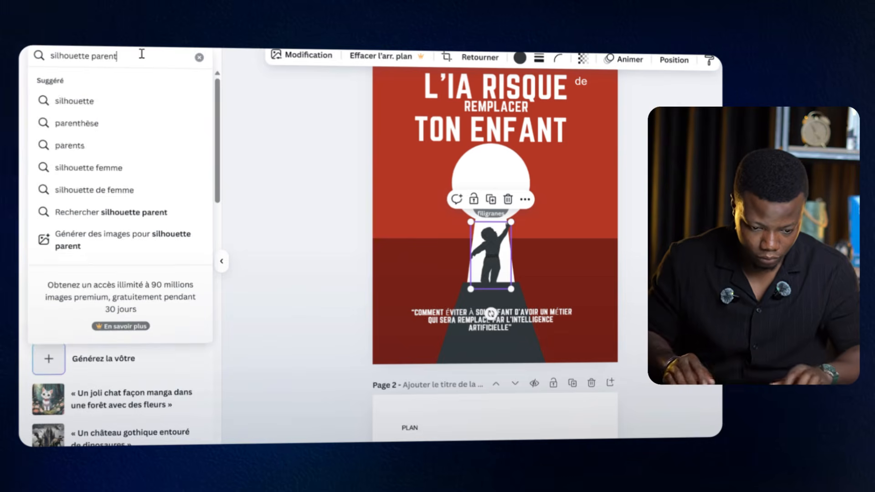
pyautogui.press('Return')
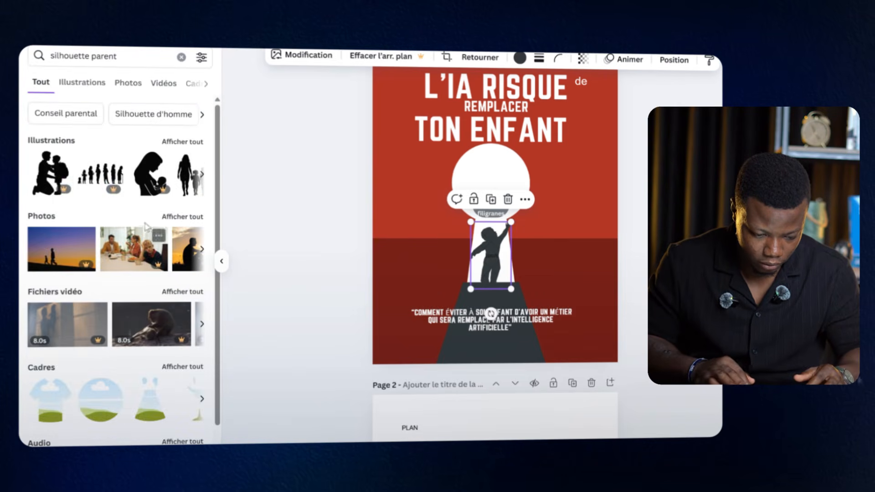
pyautogui.scroll(-2, 124, 264)
pyautogui.scroll(2, 124, 263)
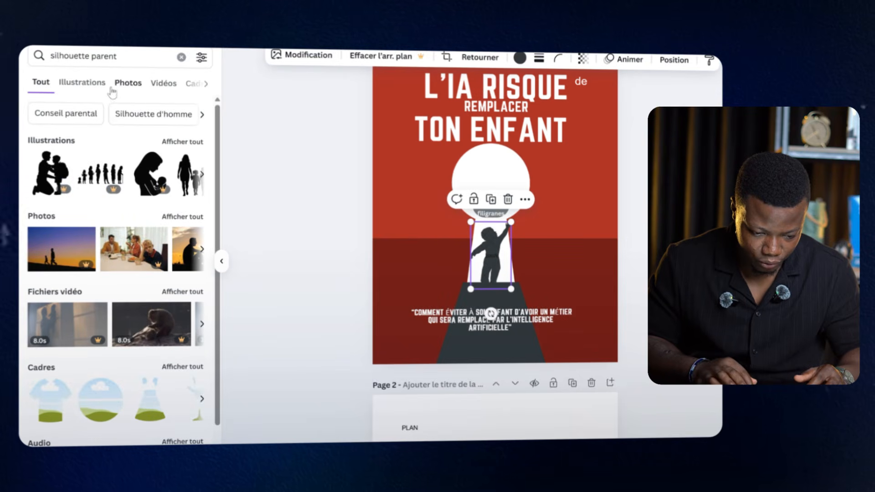
pyautogui.click(83, 83)
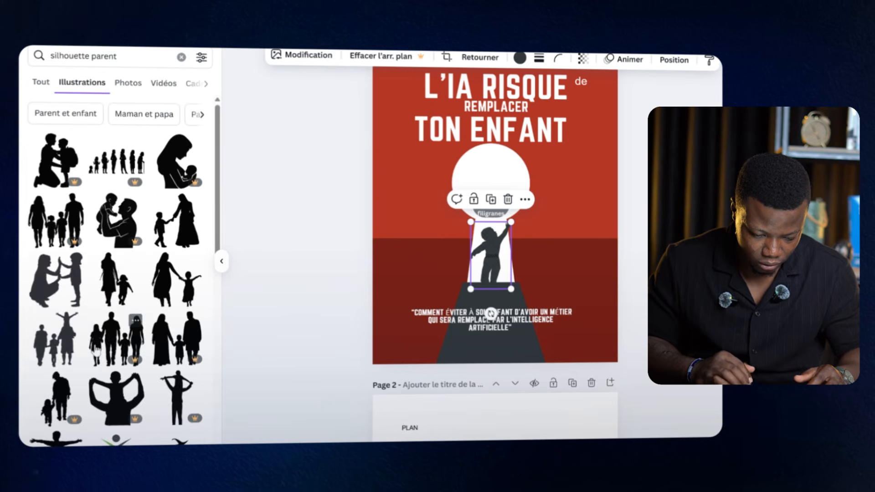
pyautogui.scroll(-2, 96, 351)
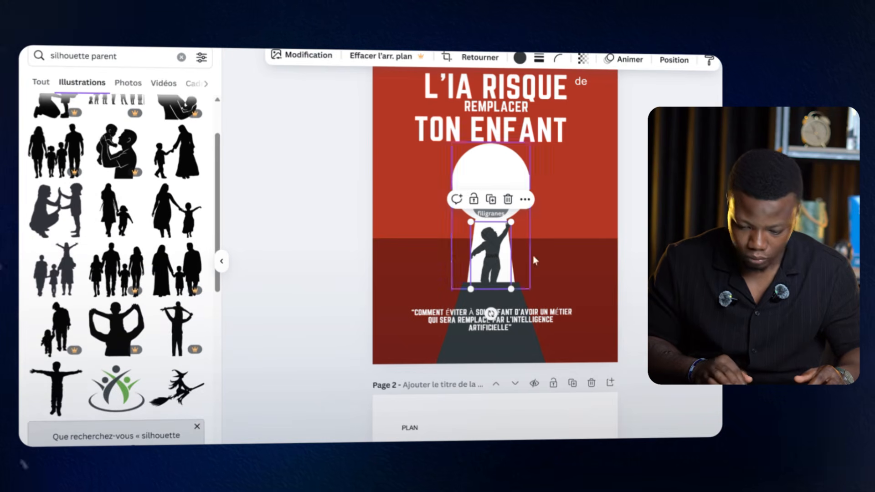
# Step: Replace the raised-arm child in the keyhole by restoring the man silhouette
pyautogui.click(578, 185)
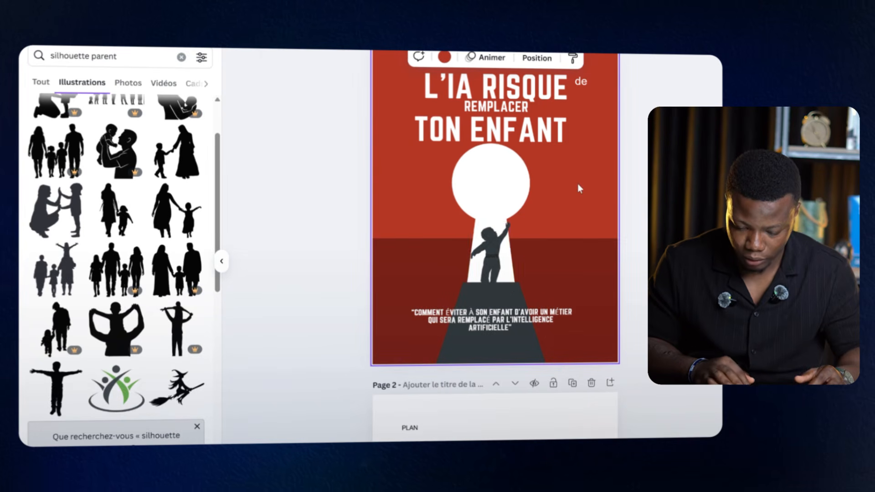
pyautogui.click(493, 255)
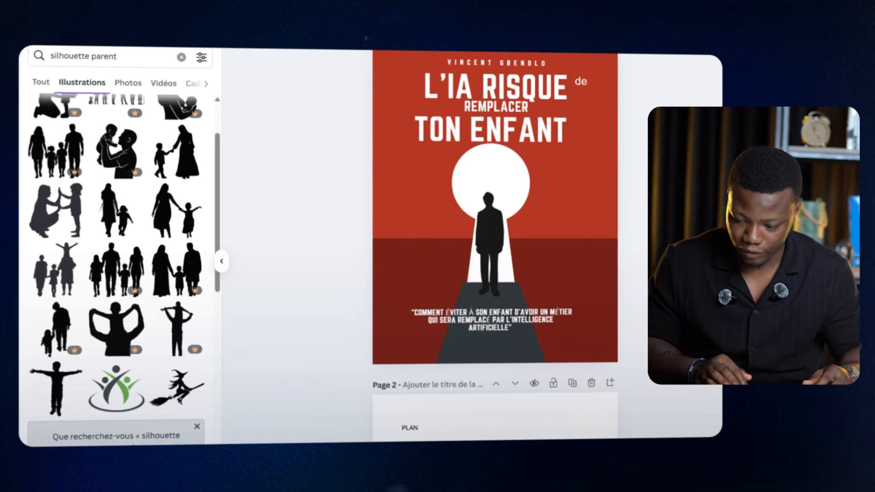
# Step: Open the design's download options and set the file type to PDF standard
pyautogui.click(729, 39)
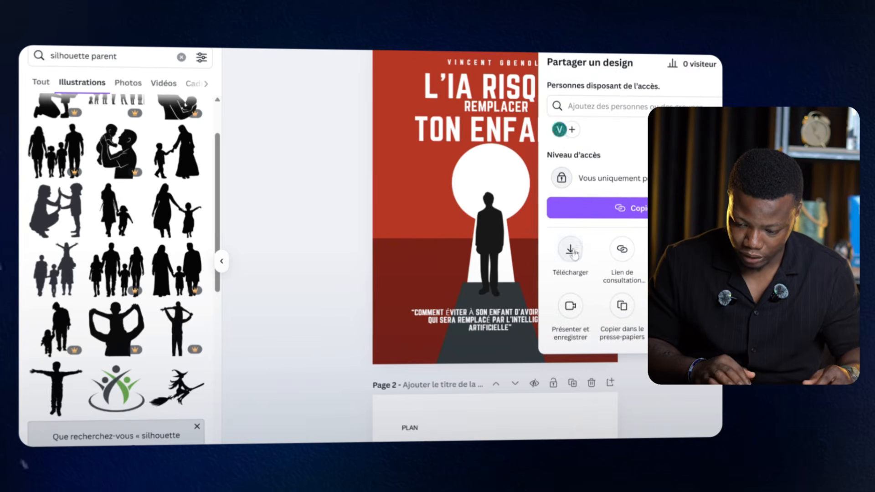
pyautogui.click(570, 250)
pyautogui.click(638, 104)
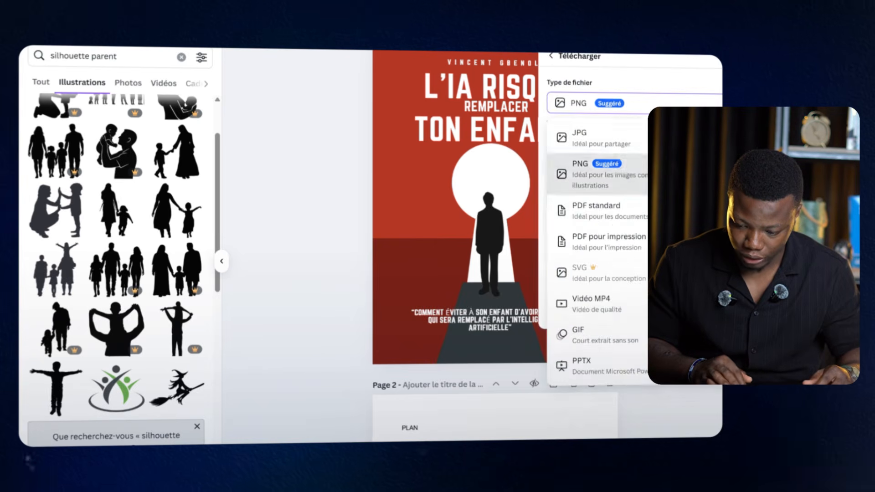
pyautogui.click(617, 221)
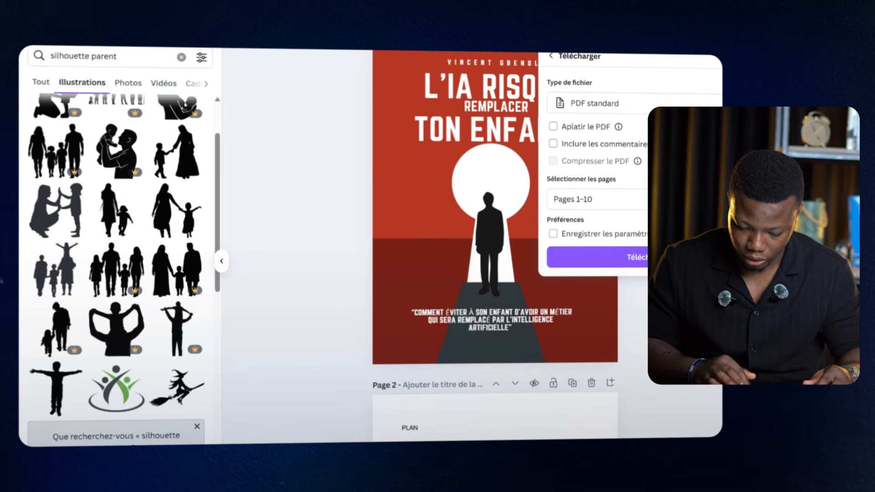
# Step: Select the PLAN heading on page 2 and review the ebook's text pages through to page 10
pyautogui.scroll(-5, 495, 274)
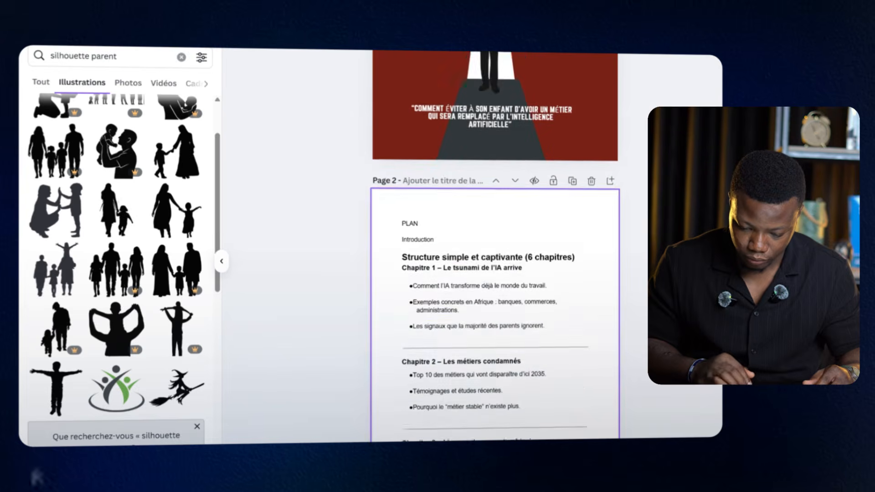
pyautogui.click(418, 184)
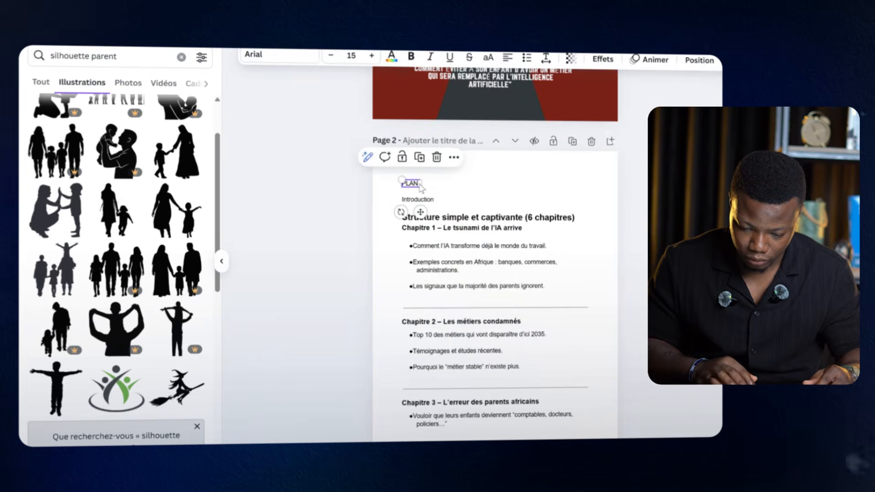
pyautogui.doubleClick(420, 184)
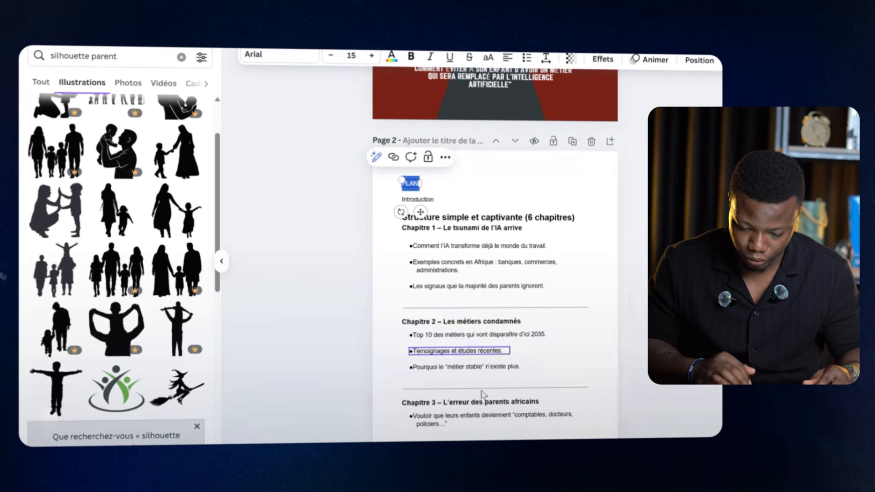
pyautogui.scroll(-10, 483, 394)
pyautogui.scroll(-6, 483, 394)
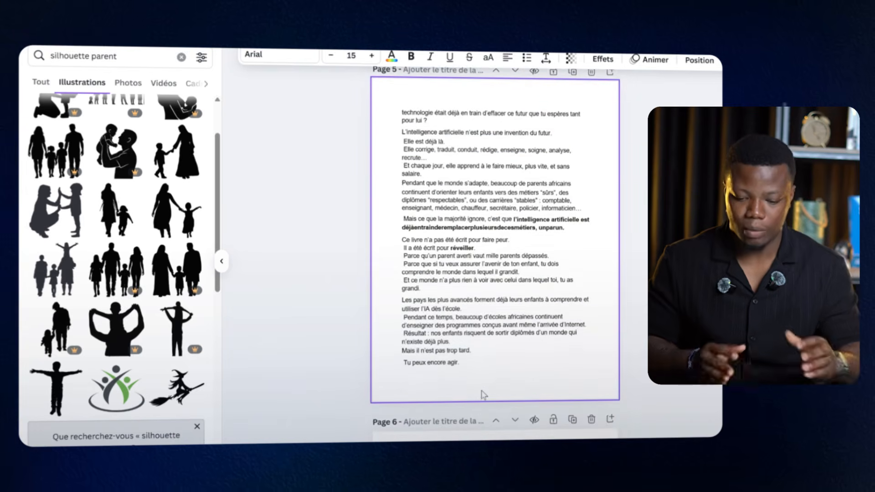
pyautogui.scroll(3, 484, 395)
pyautogui.scroll(15, 483, 395)
pyautogui.scroll(-10, 483, 394)
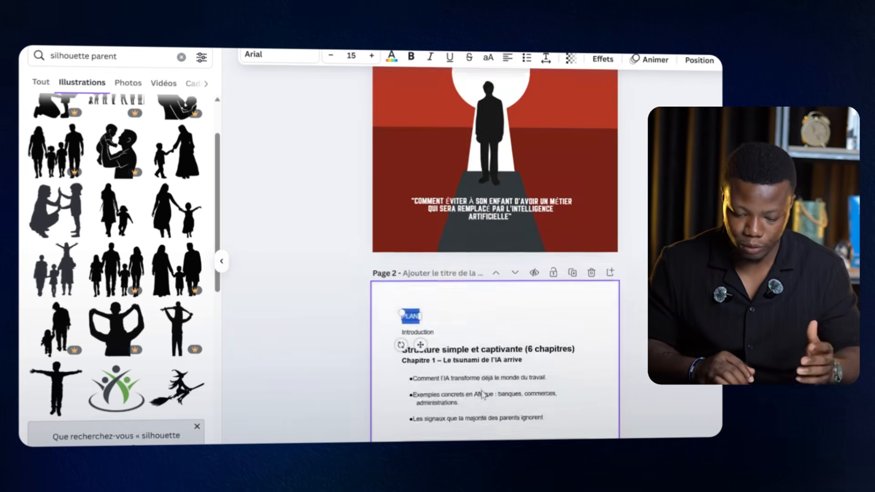
pyautogui.scroll(-20, 484, 395)
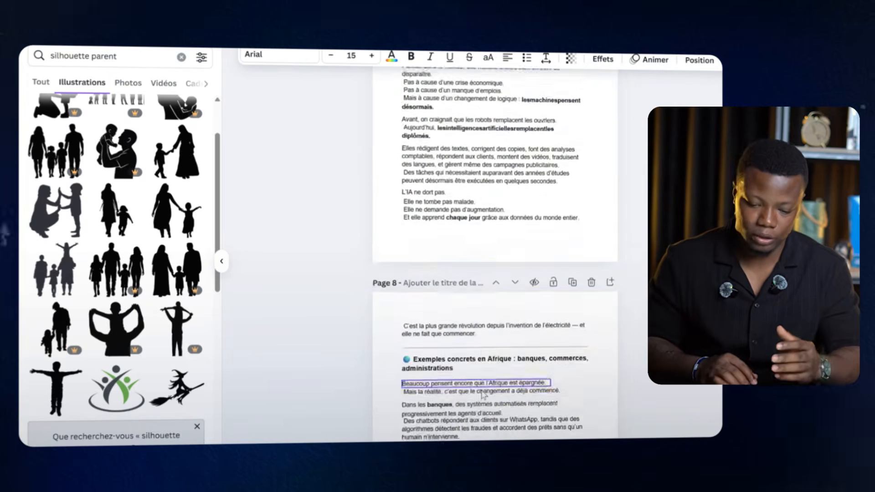
pyautogui.scroll(-1, 484, 394)
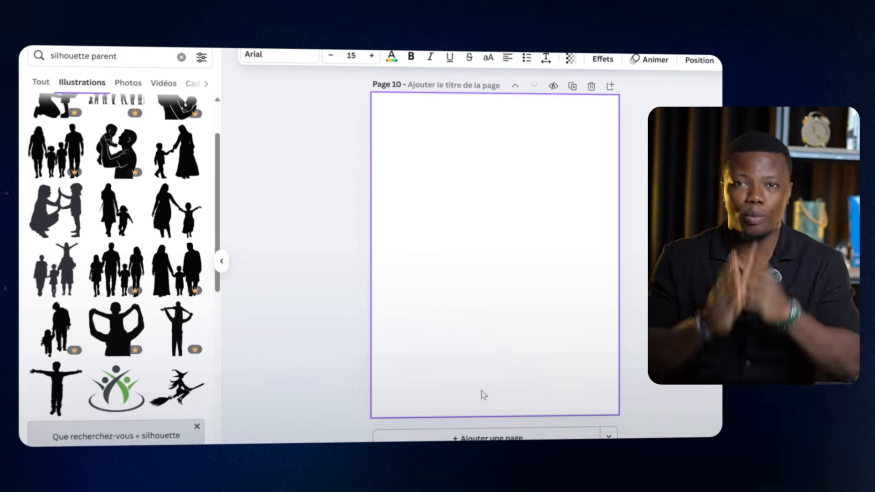